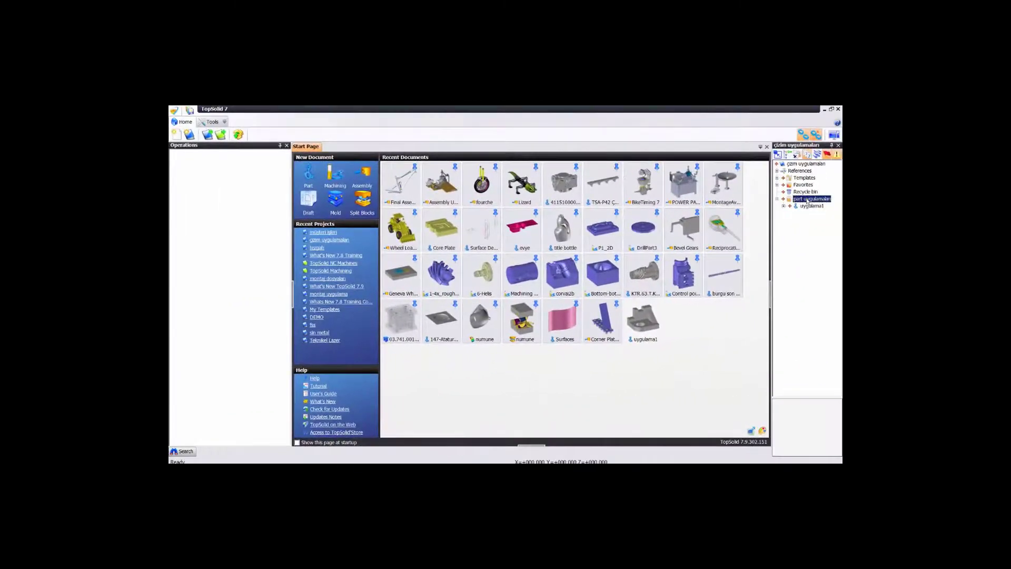
Bring up the project's context menu for adding a new document.
right_click(808, 201)
Create a Part document from the default template and name it uygulama2.
left_click(764, 120)
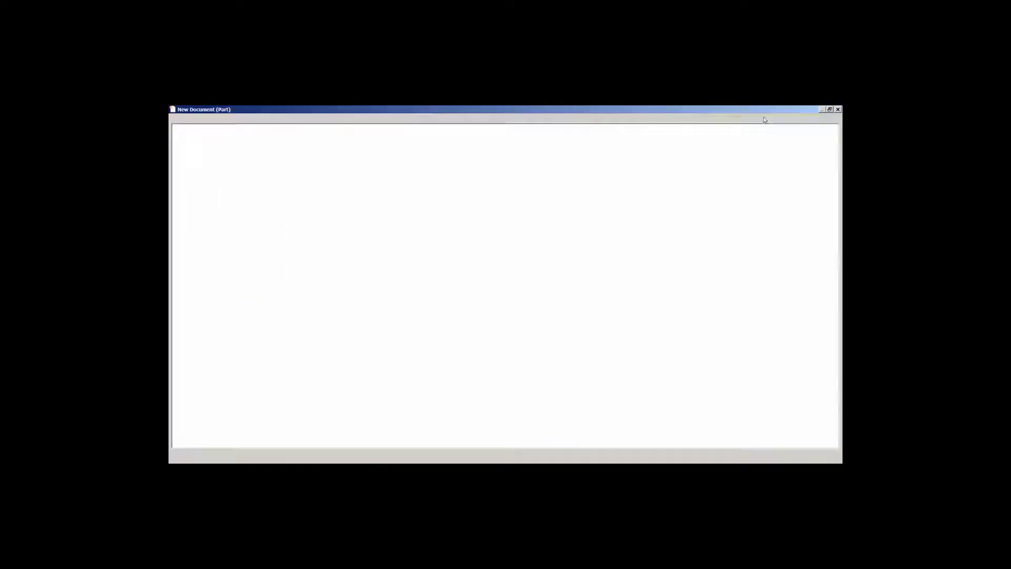
left_click(490, 458)
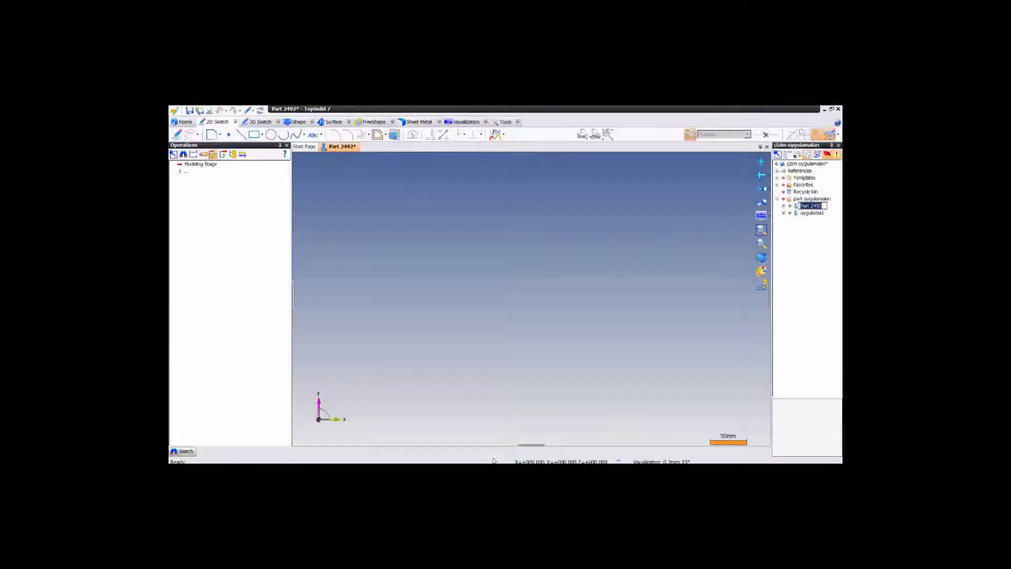
type("uygul")
type("ama2")
key("Return")
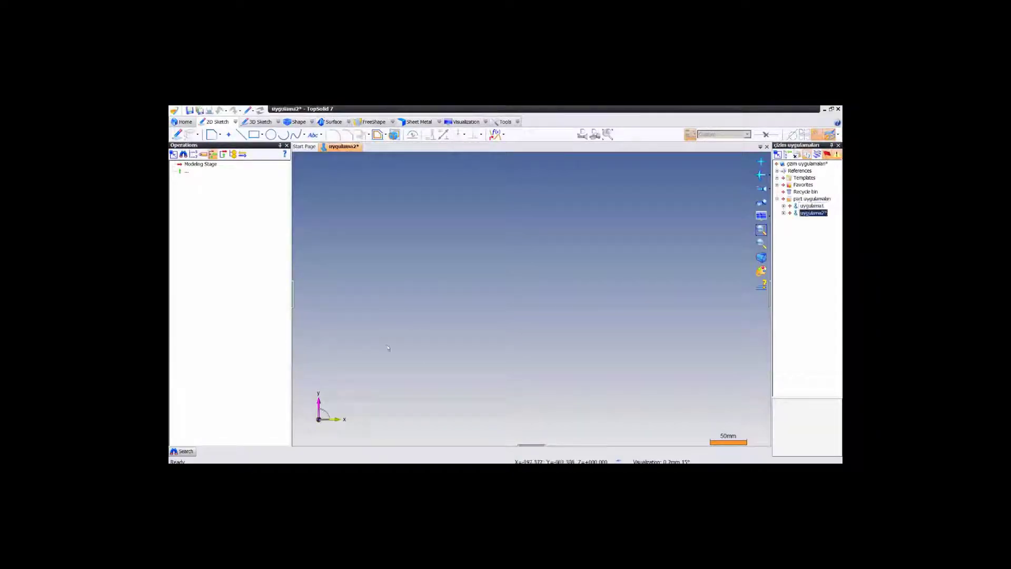
Draw two concentric circles at the sketch origin: radius 20 and diameter 20.
left_click(269, 135)
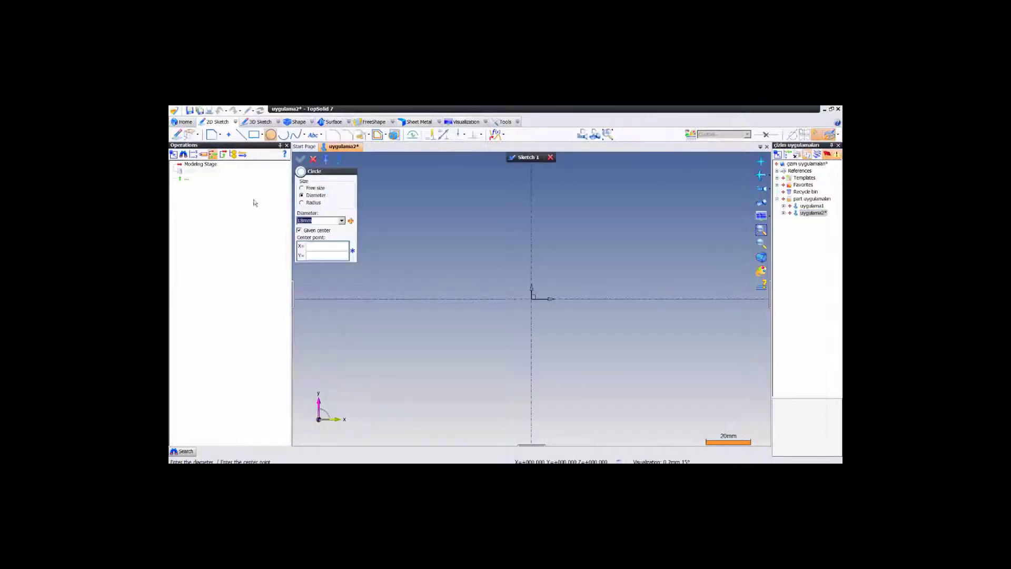
left_click(310, 202)
type("20")
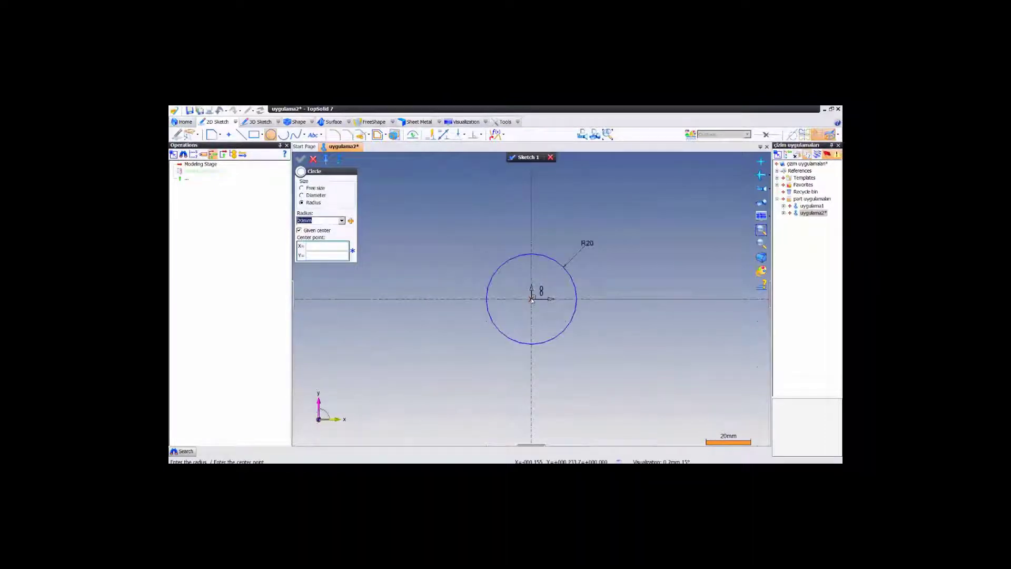
left_click(306, 197)
left_click(531, 299)
left_click(314, 160)
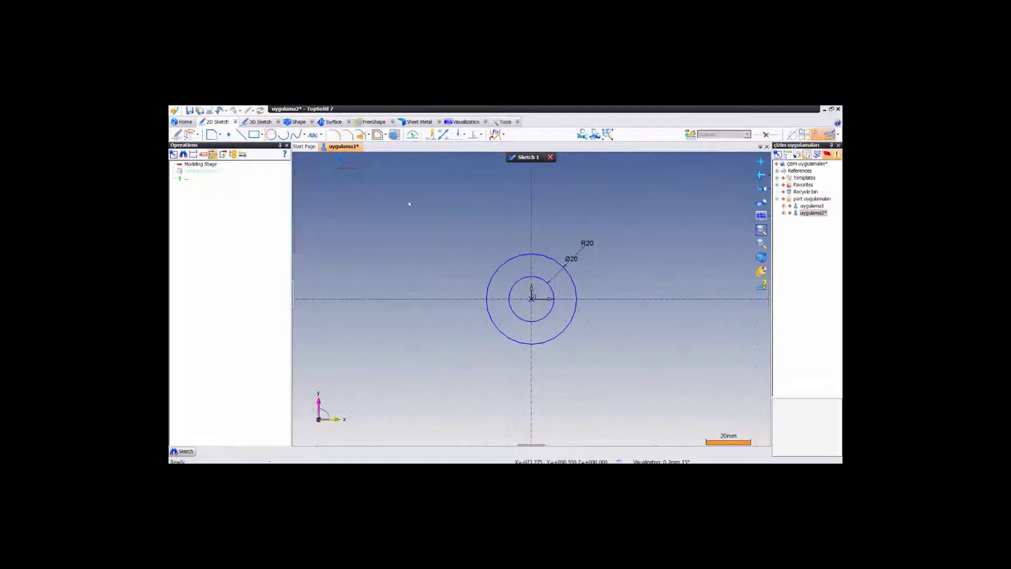
Draw the open outline: slanted line, left vertical, bottom edge, and inner vertical segments.
left_click(211, 134)
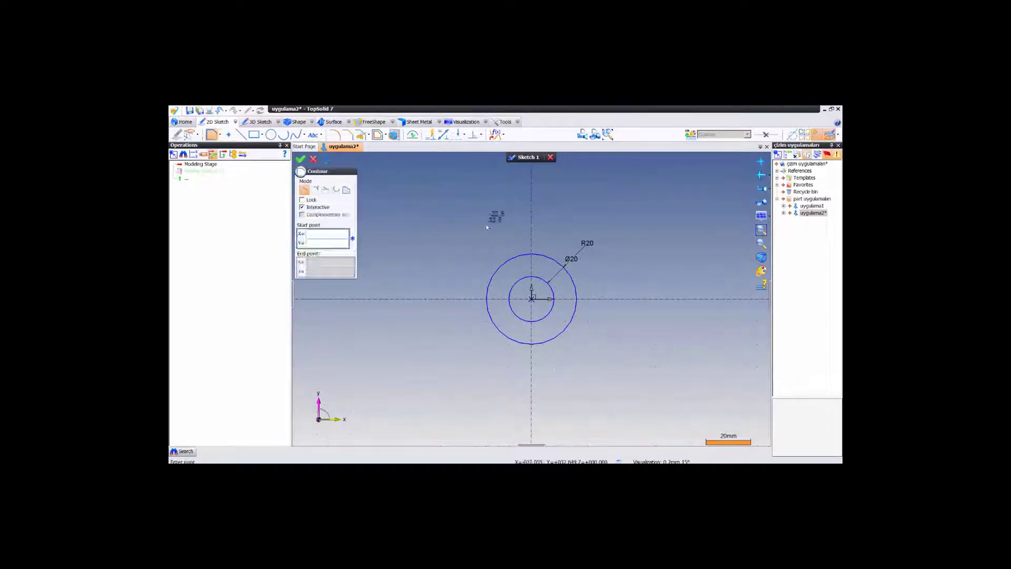
left_click(485, 225)
left_click(434, 355)
scroll(436, 377, "down", 2)
middle_click_drag(436, 376, 429, 296)
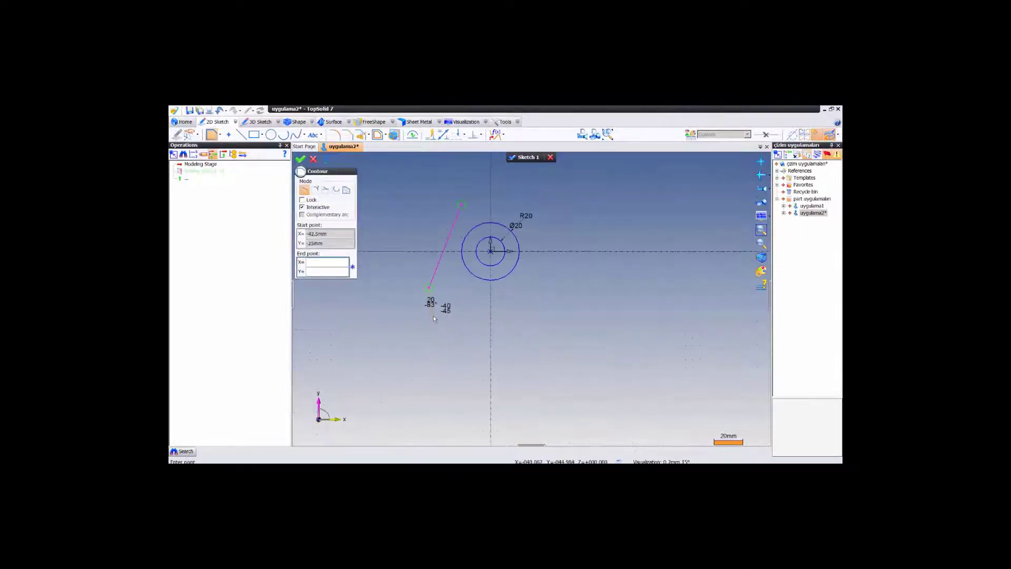
left_click(429, 366)
left_click(472, 367)
left_click(472, 327)
left_click(300, 159)
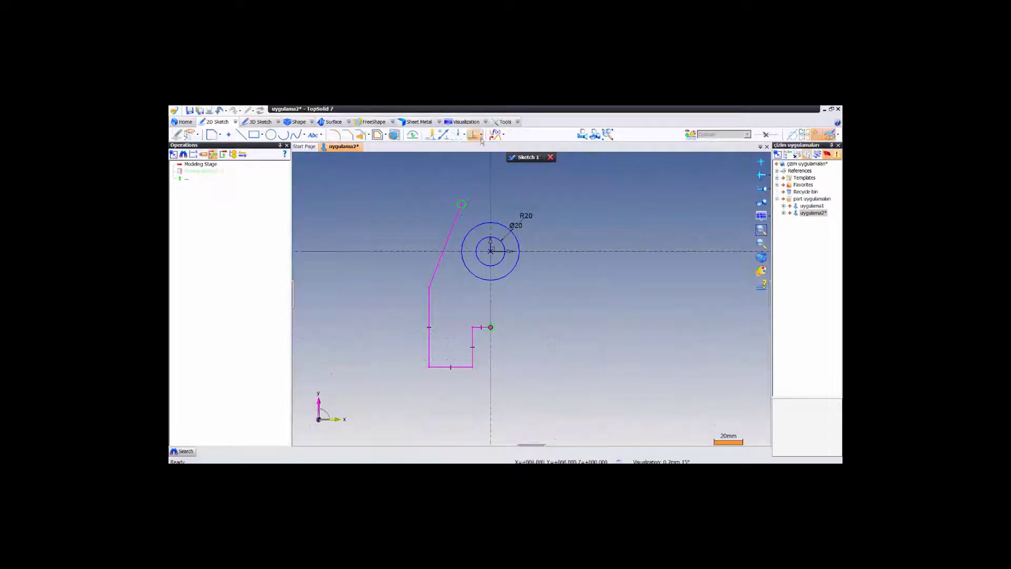
Constrain the slanted line tangent to the R20 circle, then pick the circle centre for dimensioning.
left_click(481, 136)
left_click(500, 161)
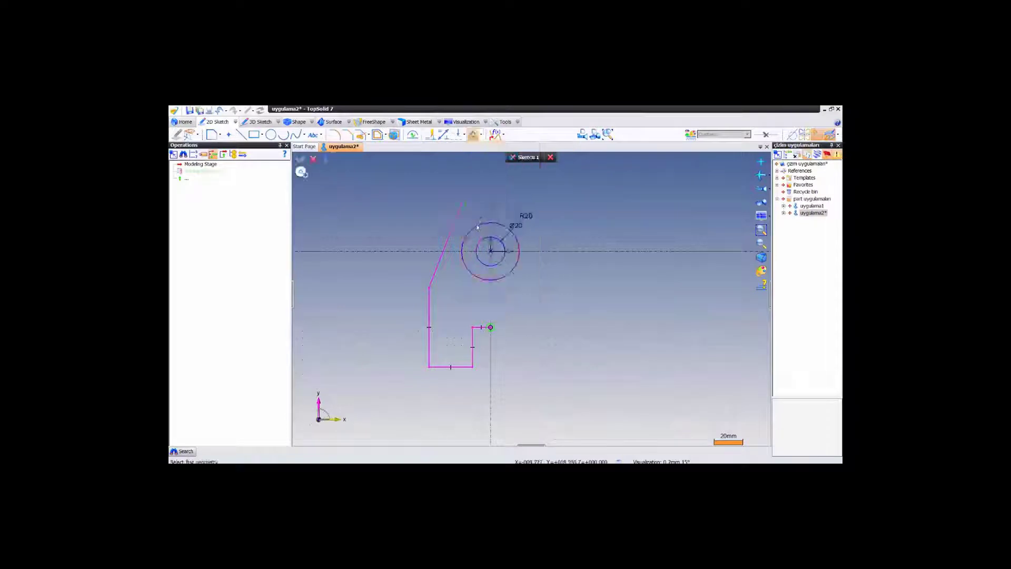
left_click(454, 223)
left_click(314, 161)
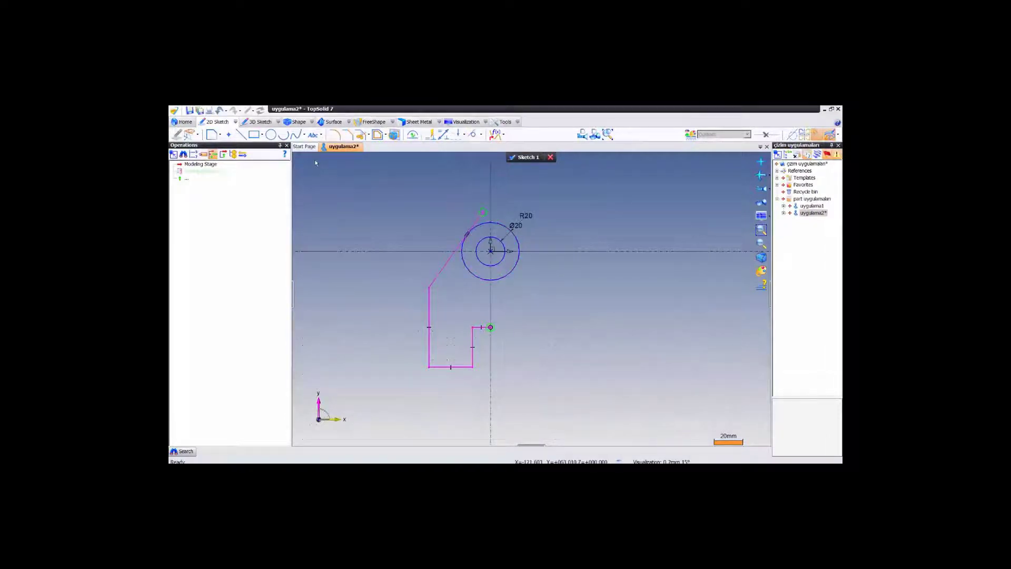
left_click(443, 134)
left_click(490, 252)
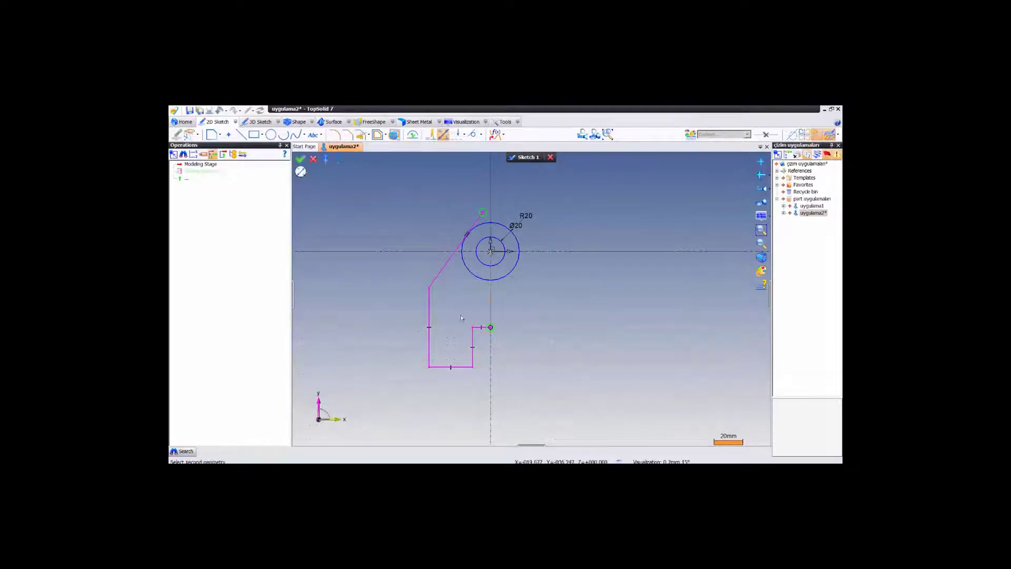
Set the circle-centre-to-bottom-edge height to 65+18 (83).
left_click(460, 369)
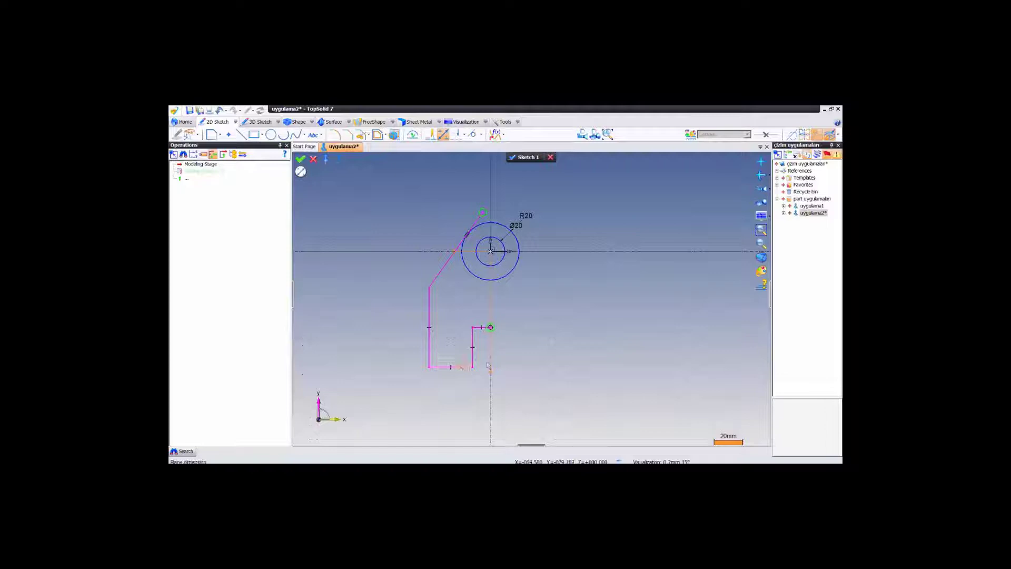
left_click(601, 323)
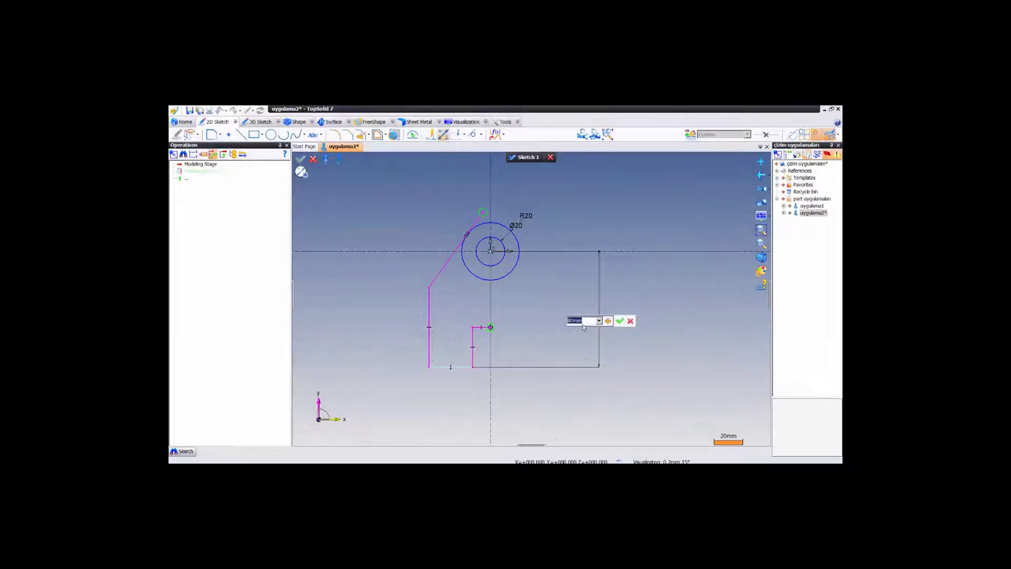
type("65")
type("-")
key("Return")
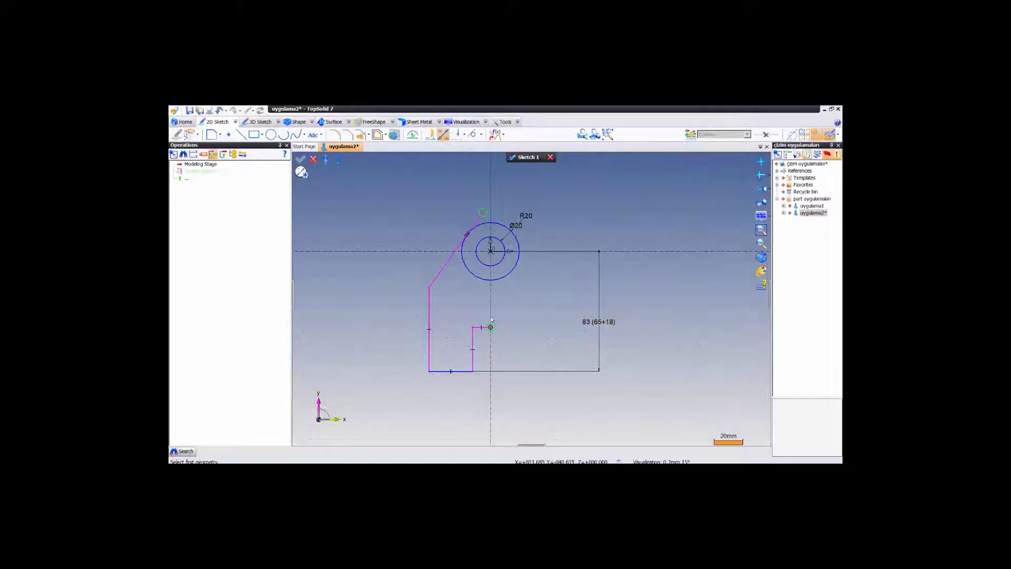
Add a 32 width dimension from the left edge to the vertical axis.
left_click(430, 370)
left_click(490, 394)
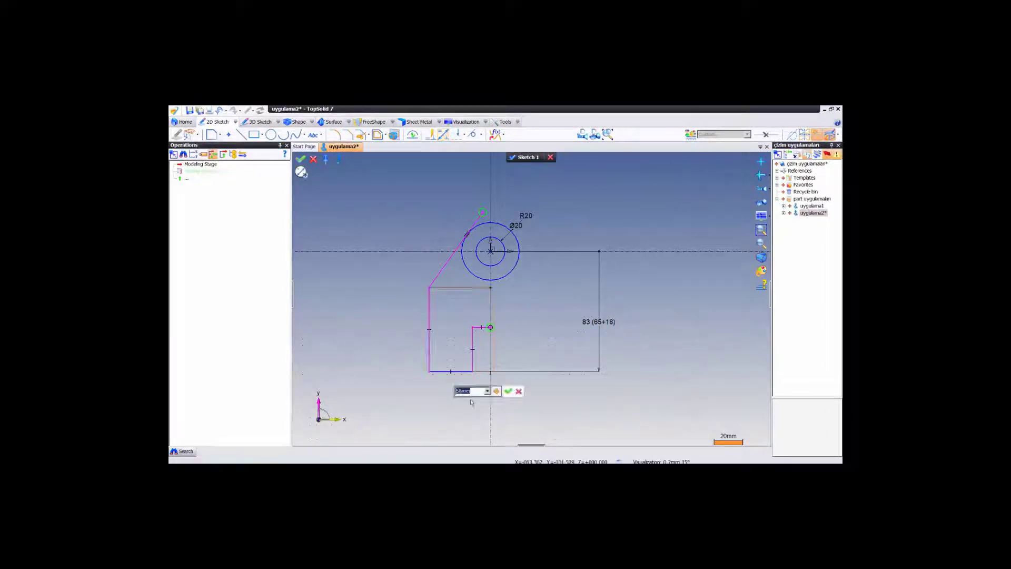
left_click(518, 392)
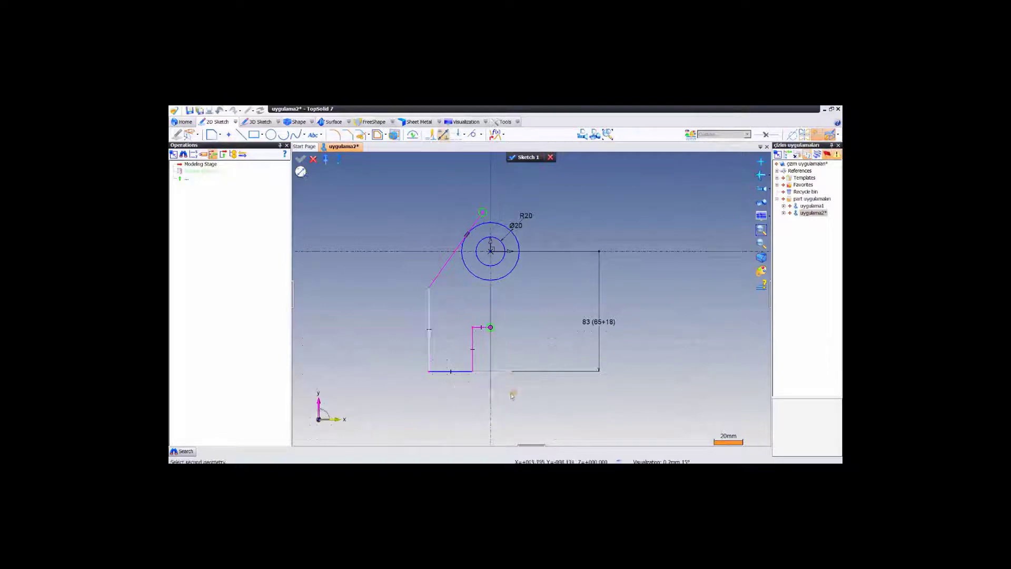
left_click(477, 404)
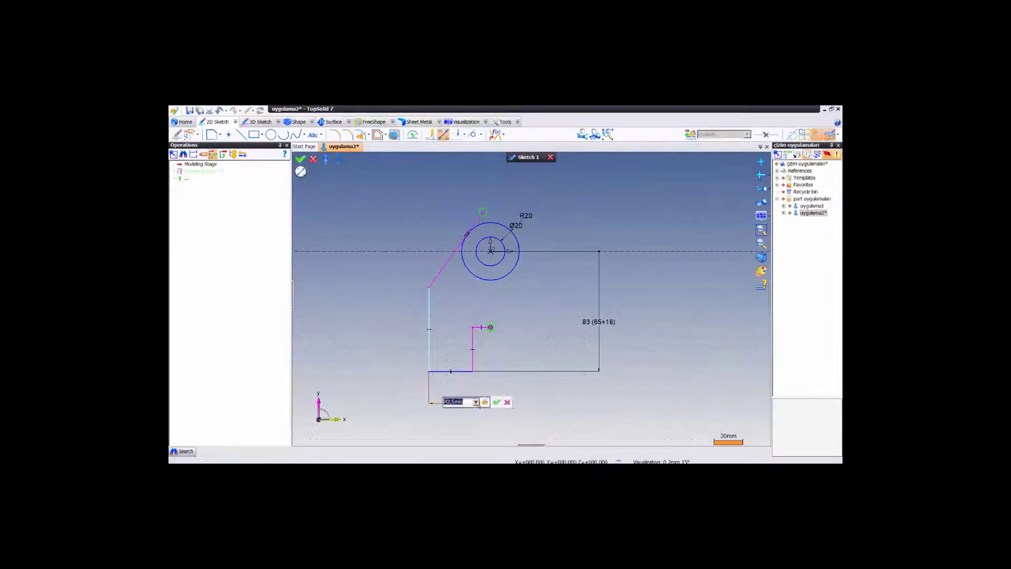
type("32")
key("Return")
scroll(508, 369, "up", 1)
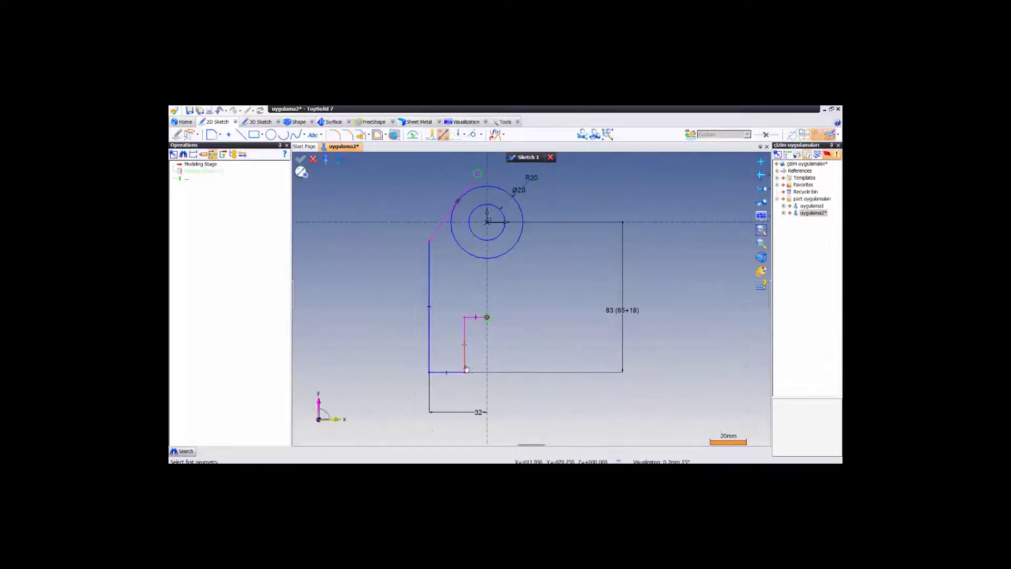
Dimension the gap between the two vertical segments to 10.
left_click(465, 369)
left_click(487, 359)
left_click(476, 390)
type("10")
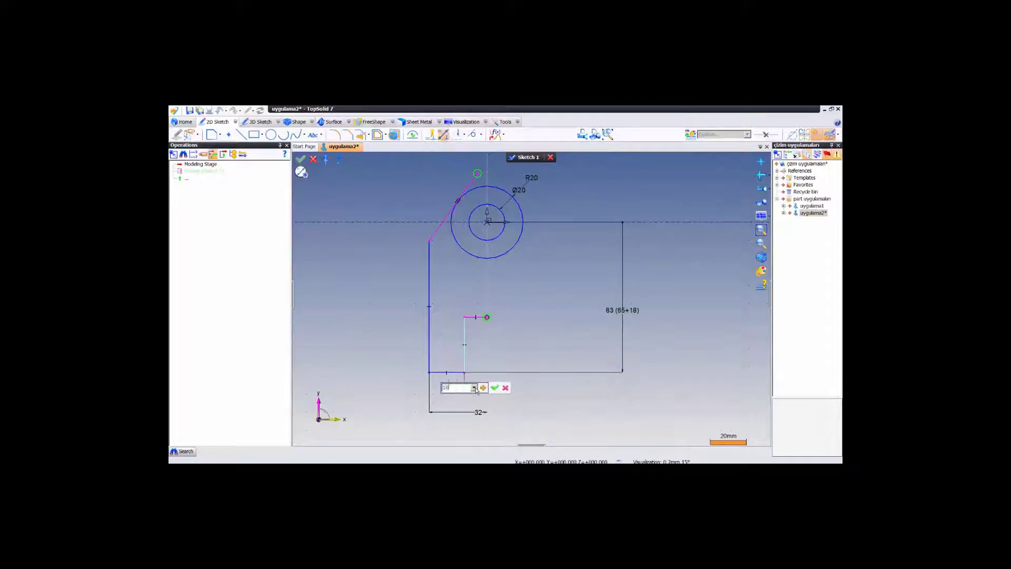
key("Return")
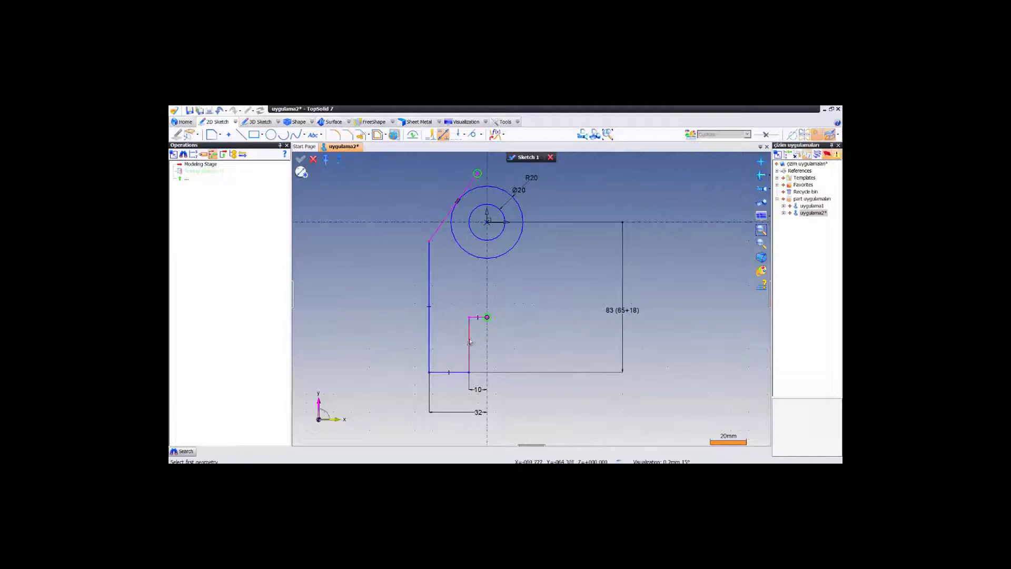
Set the inner slot height to 26+18 (44).
left_click(469, 342)
left_click(530, 341)
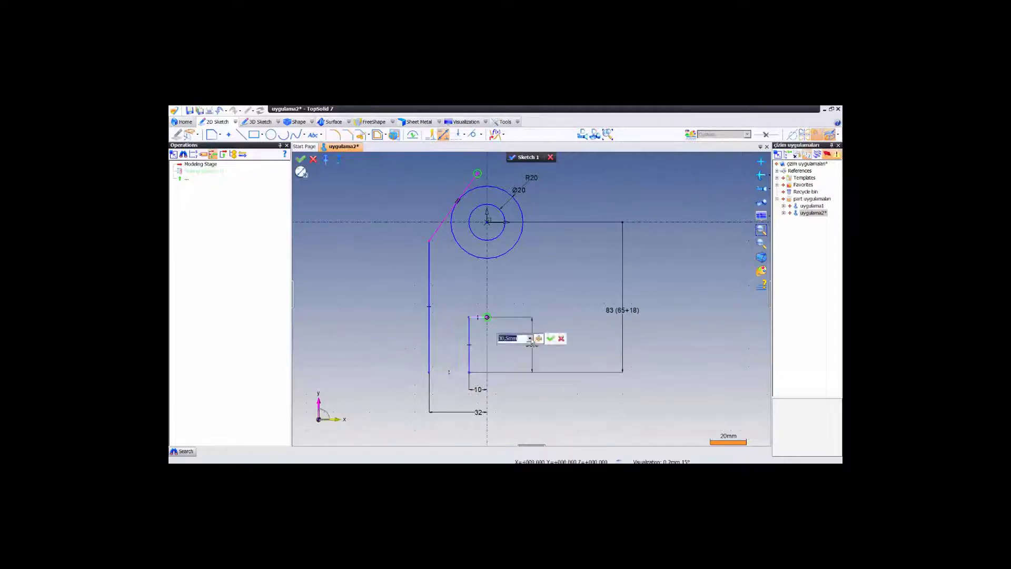
type("26+18")
key("Return")
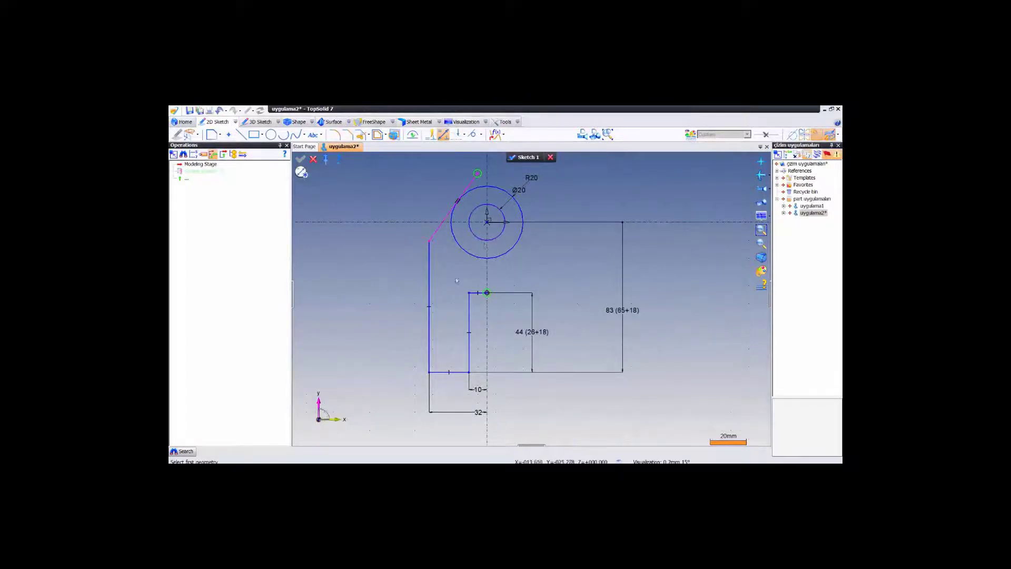
Set the left edge height to 58 (40+18) and finish dimensioning.
left_click(430, 290)
left_click(391, 290)
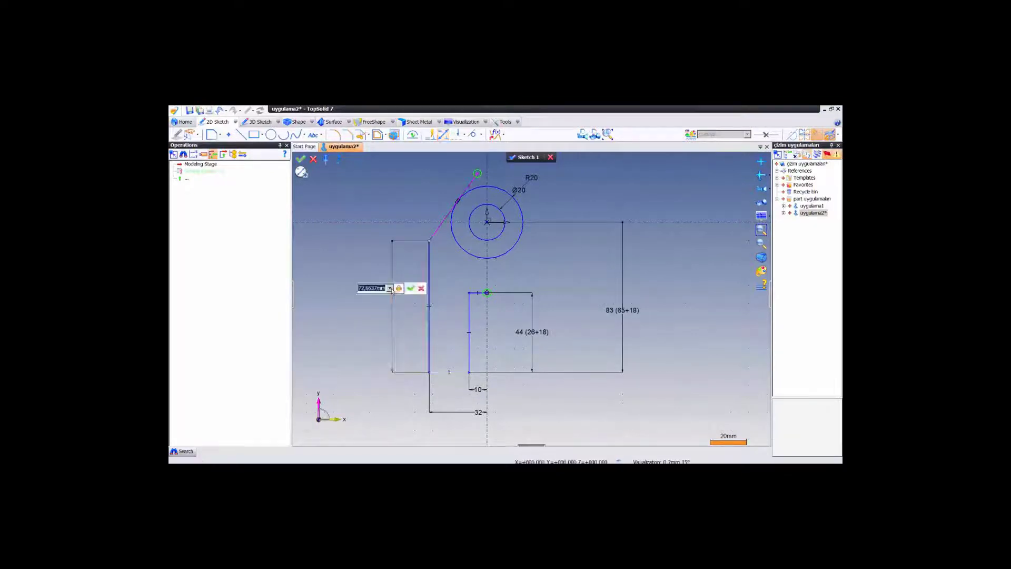
type("58")
key("Return")
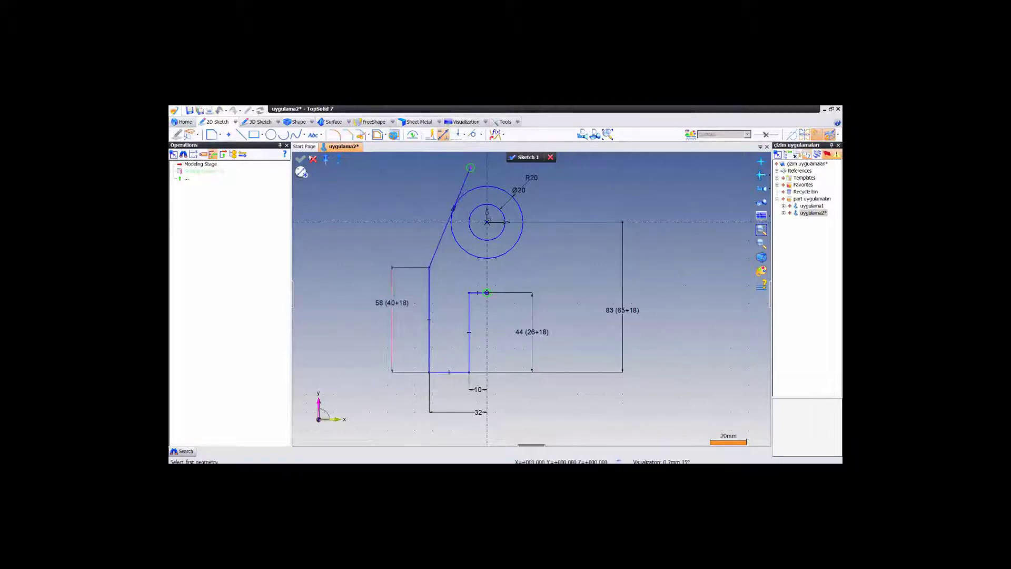
left_click(312, 159)
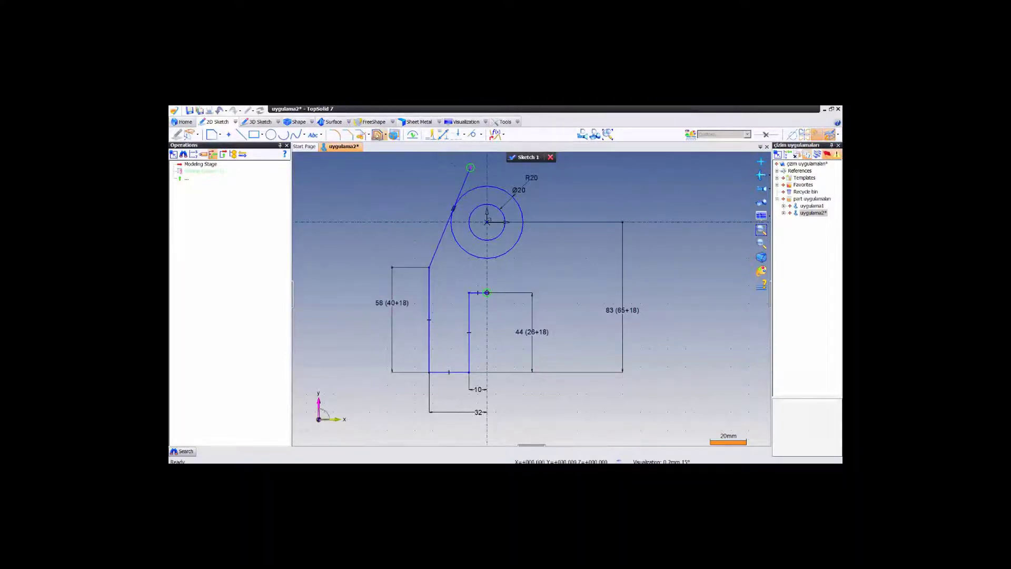
Trim the slanted line's overhang and the excess arcs of the R20 circle.
left_click(360, 135)
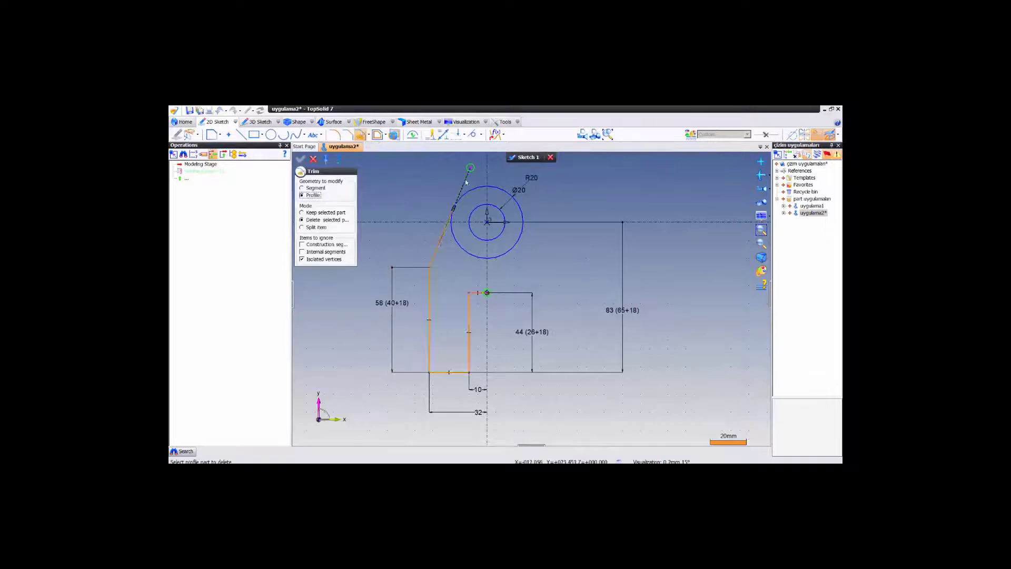
left_click(466, 181)
left_click(509, 196)
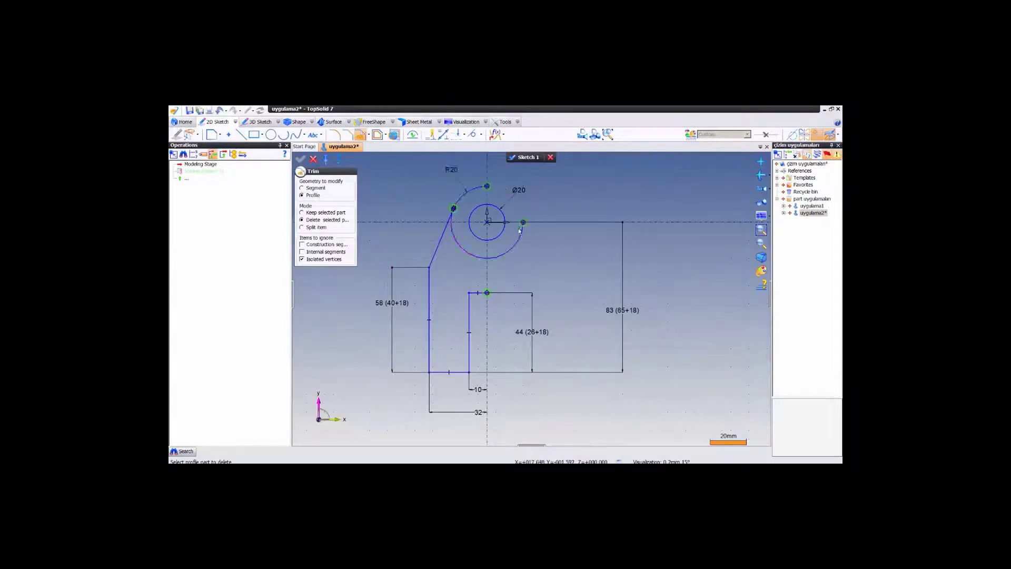
left_click(519, 240)
scroll(454, 220, "up", 1)
scroll(450, 214, "up", 3)
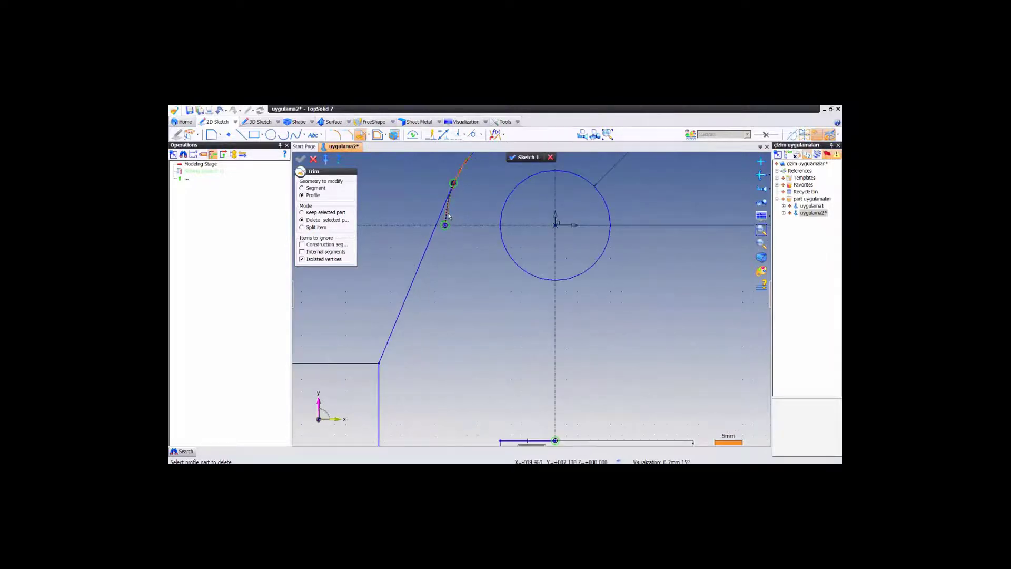
scroll(466, 238, "down", 4)
left_click(313, 158)
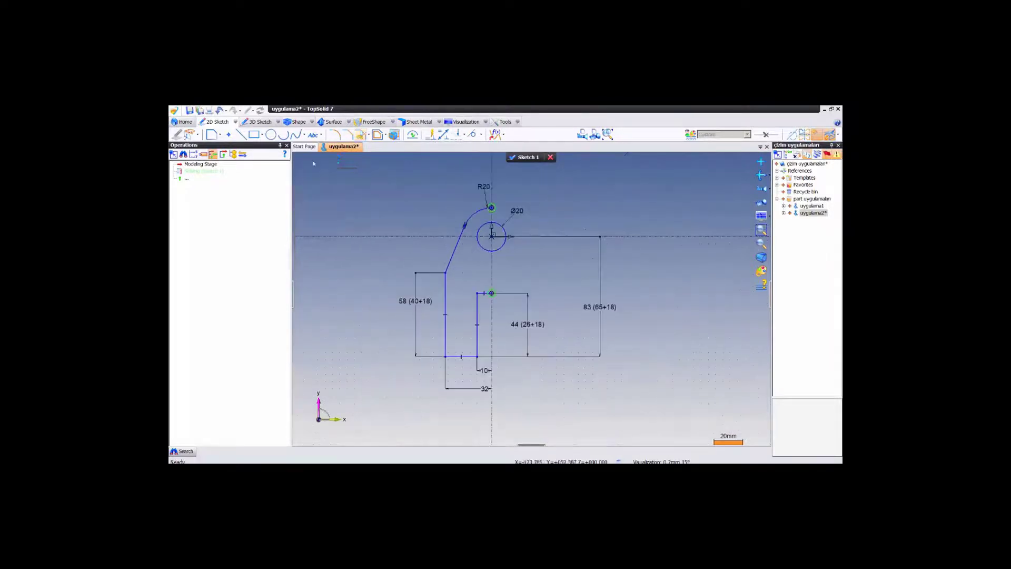
Mirror the half profile about Sketch 1's Y axis using a symmetrical Repetition.
left_click(385, 135)
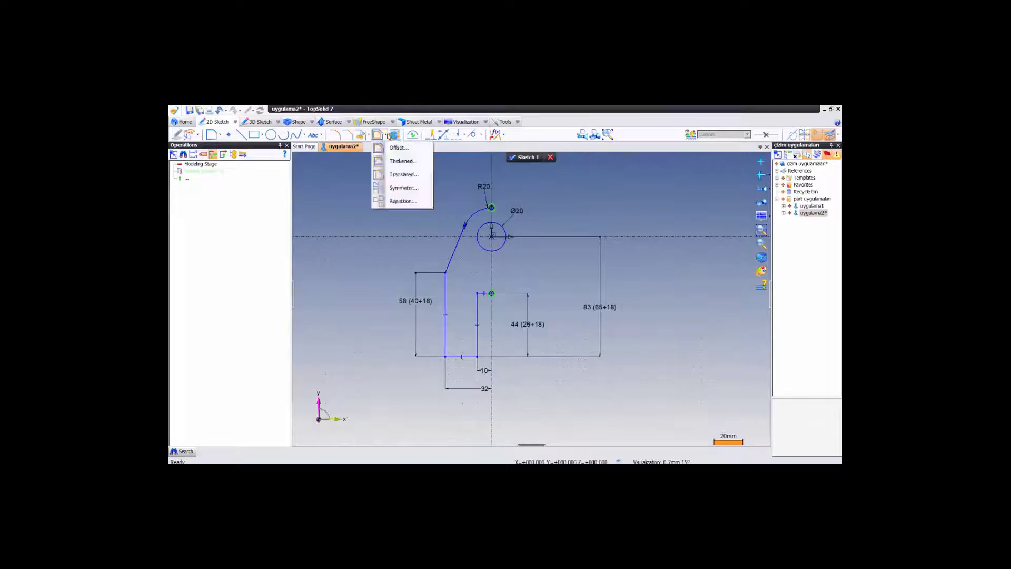
left_click(400, 202)
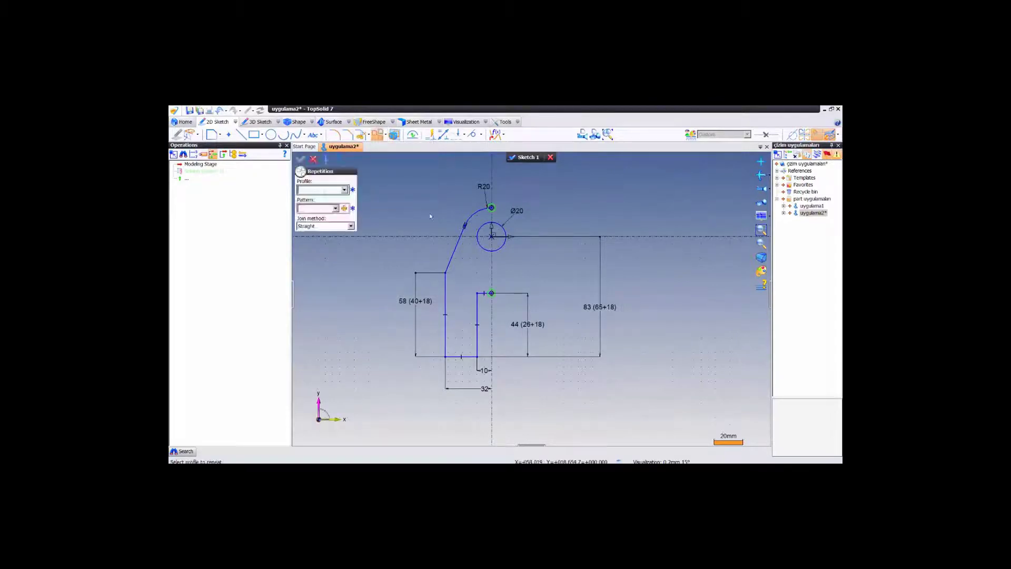
left_click(474, 213)
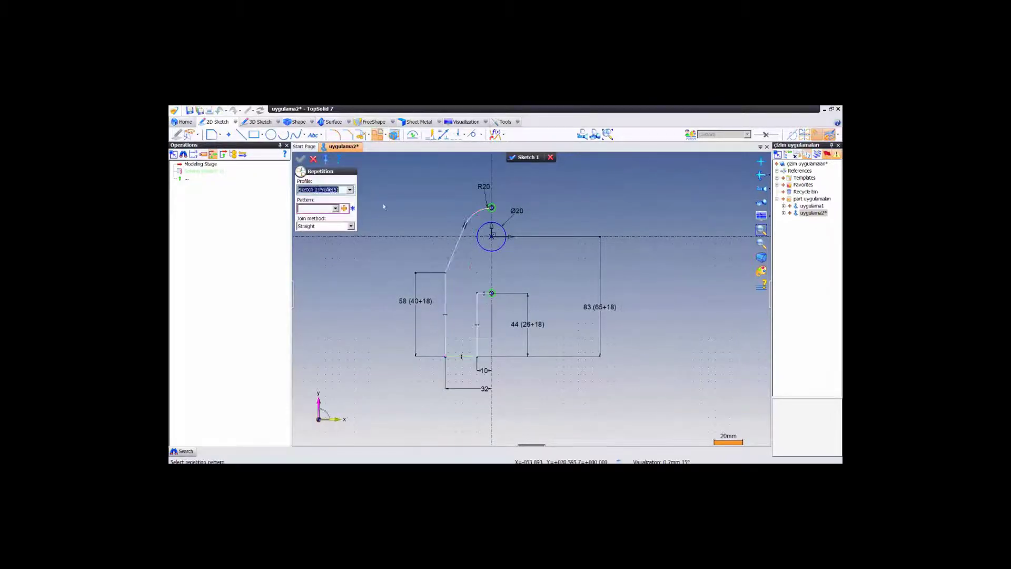
left_click(343, 208)
left_click(379, 246)
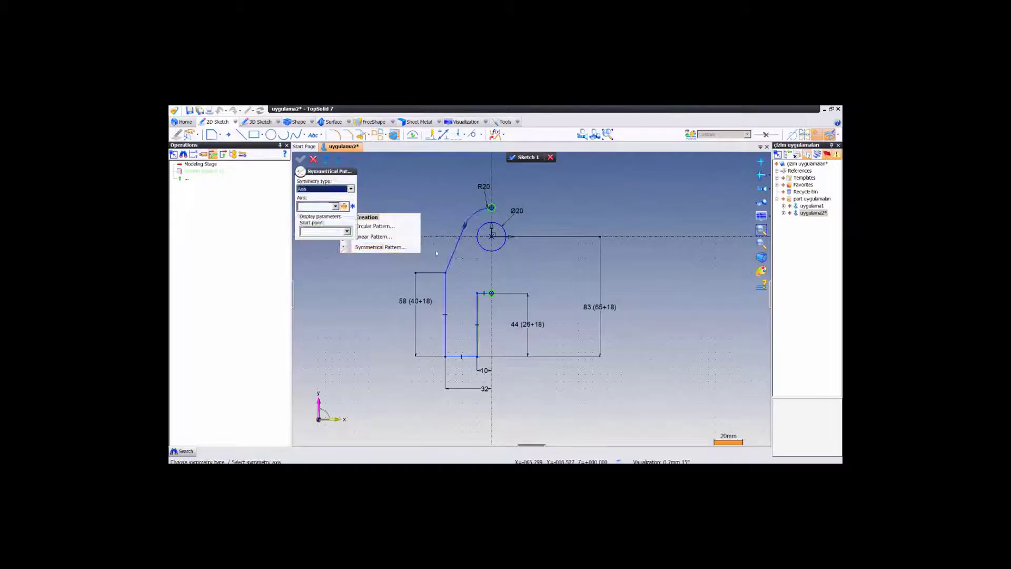
left_click(492, 181)
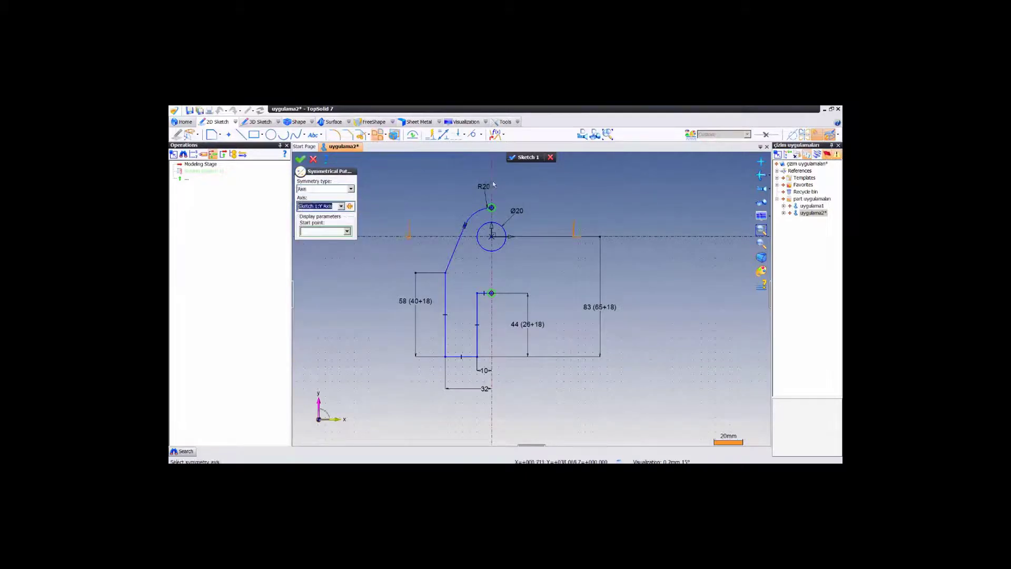
left_click(304, 159)
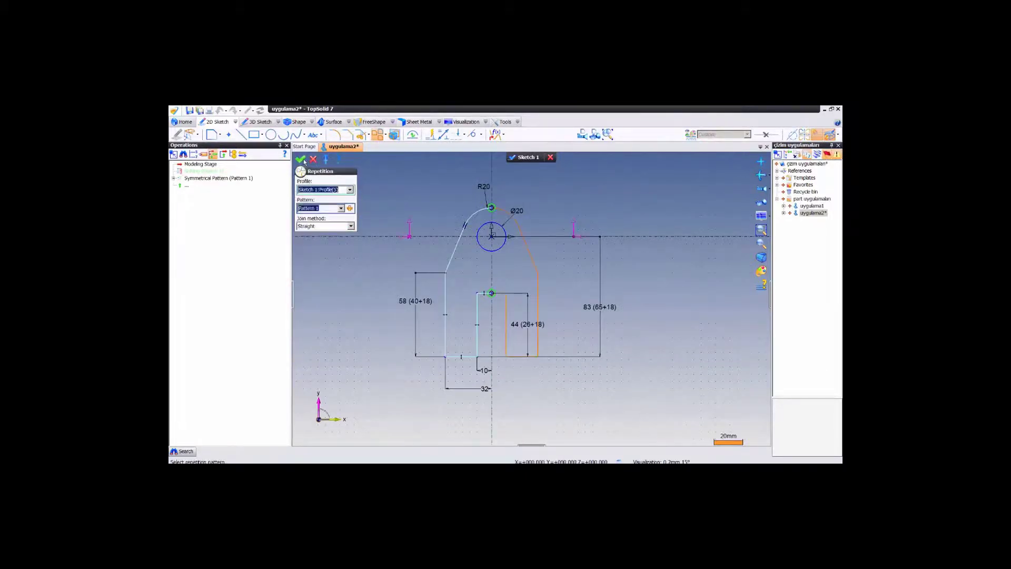
left_click(303, 159)
left_click(298, 121)
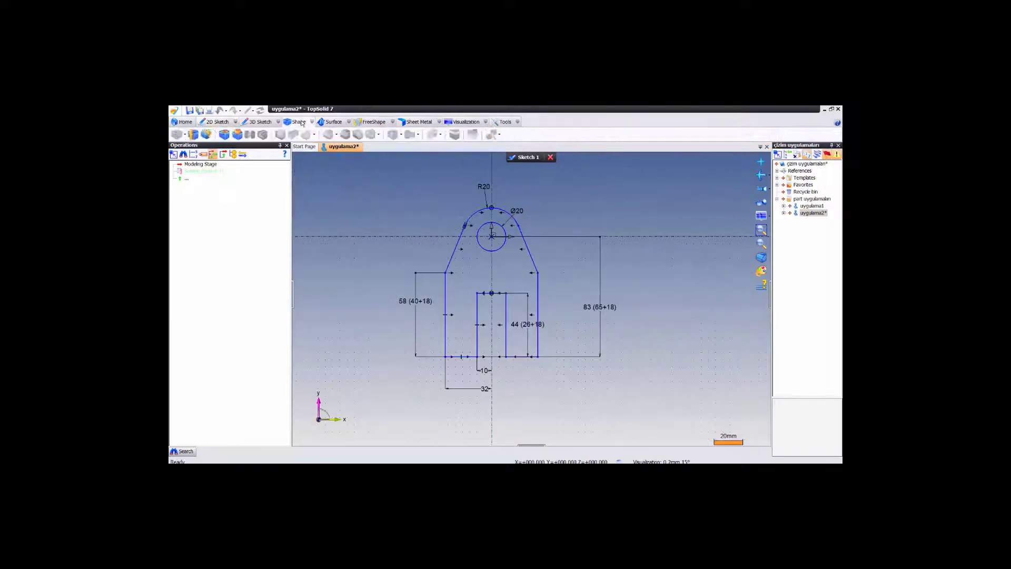
Extrude the bracket profile symmetrically about the sketch plane with the Center option.
left_click(192, 135)
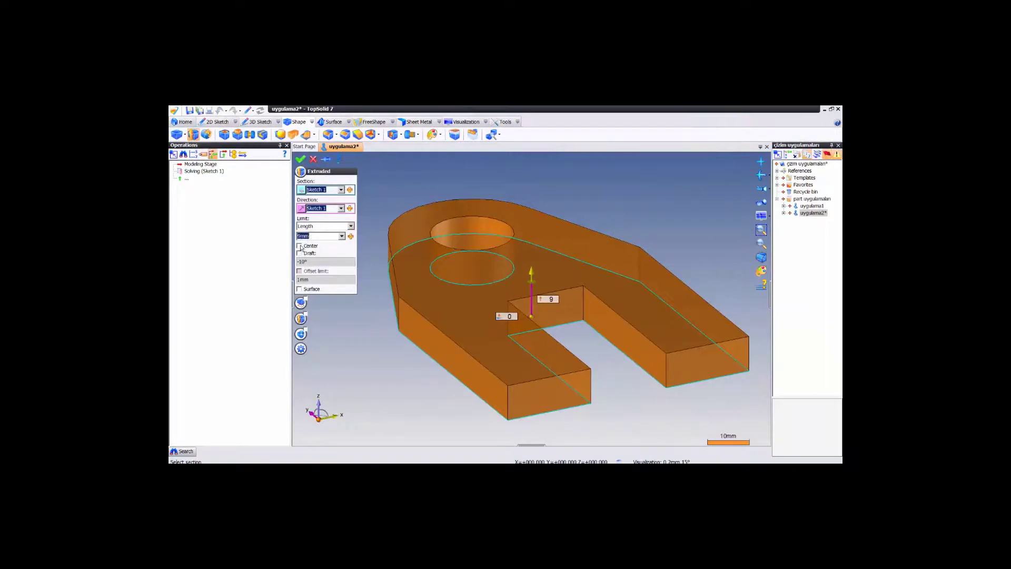
left_click(299, 246)
left_click(316, 238)
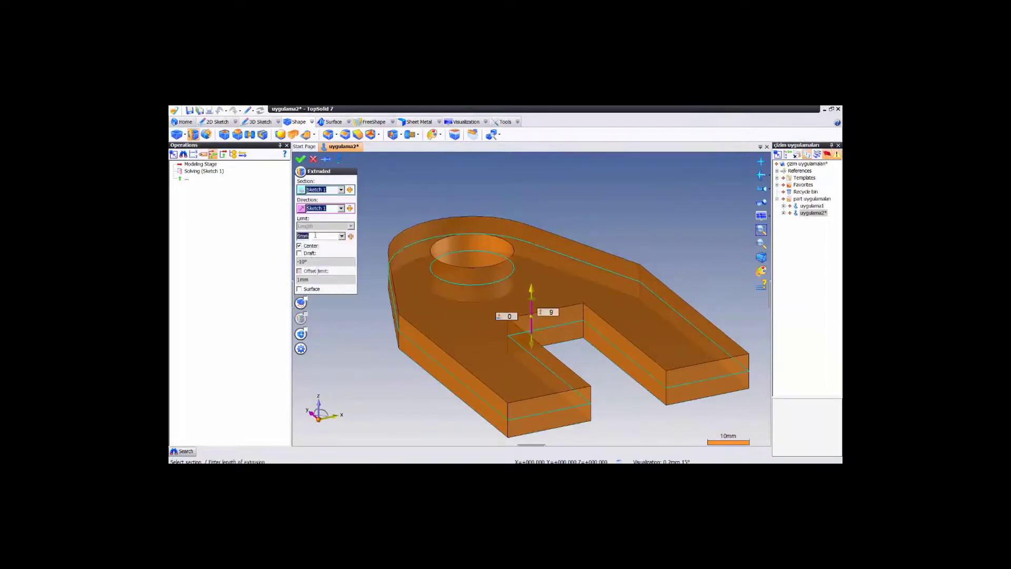
key("Return")
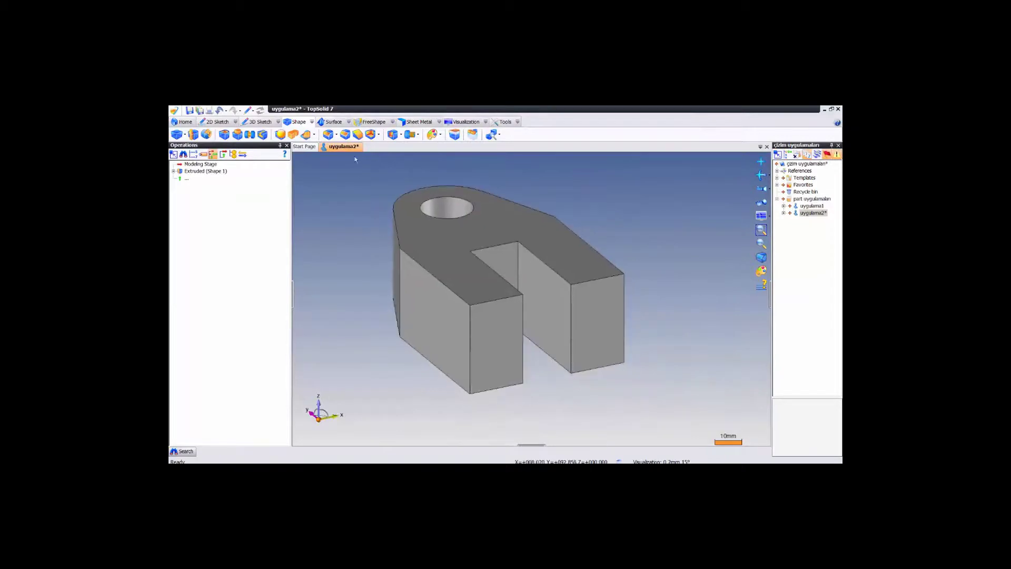
Round the left prong end with a Faces-Faces fillet on its top, end and bottom faces.
left_click(337, 135)
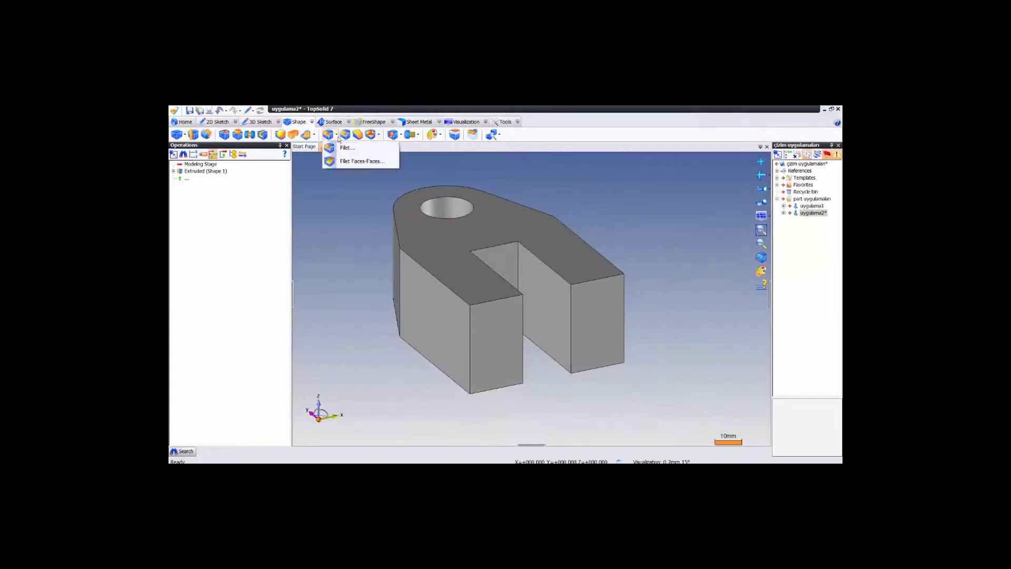
left_click(333, 172)
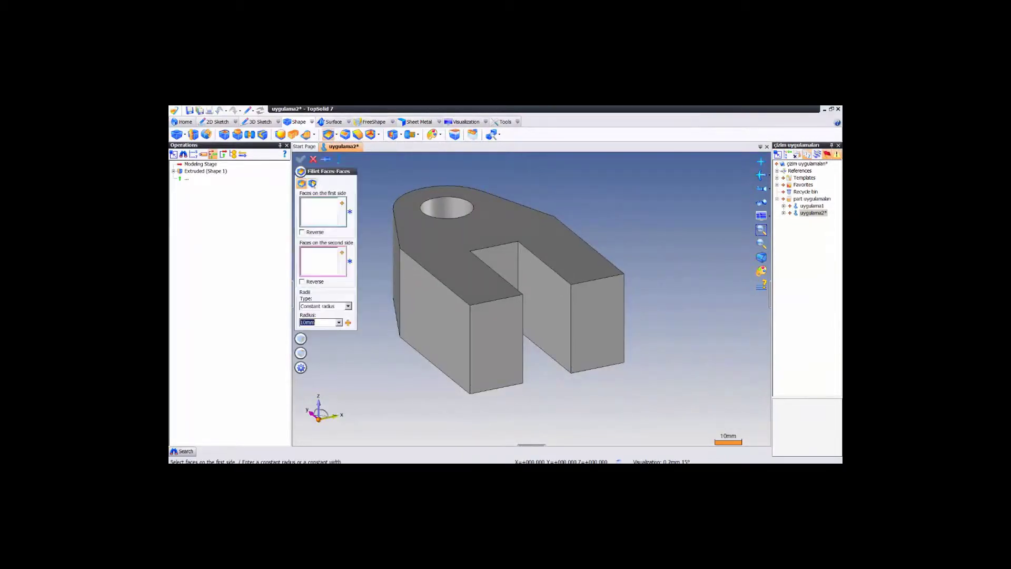
left_click(415, 242)
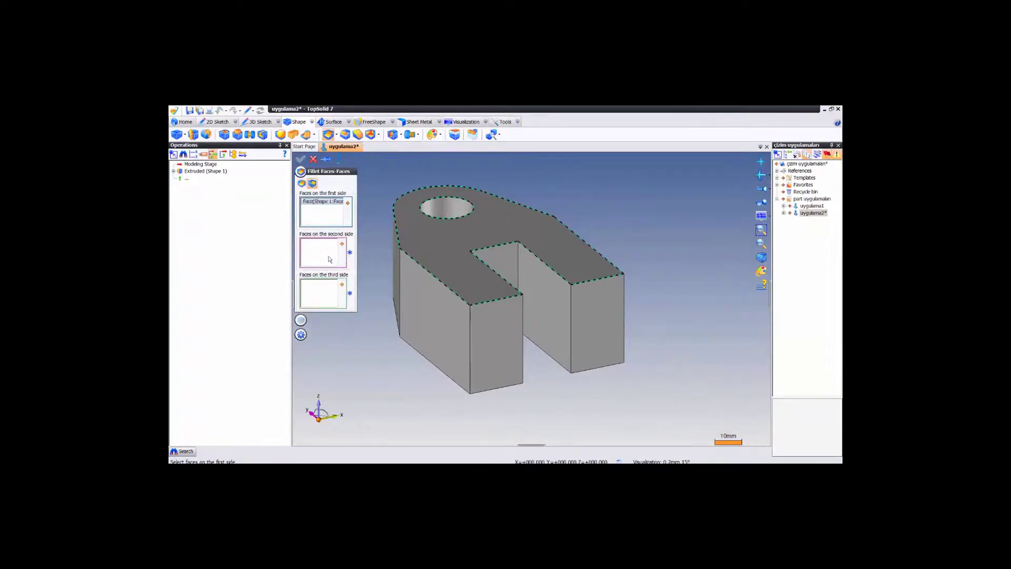
left_click(484, 336)
left_click(322, 307)
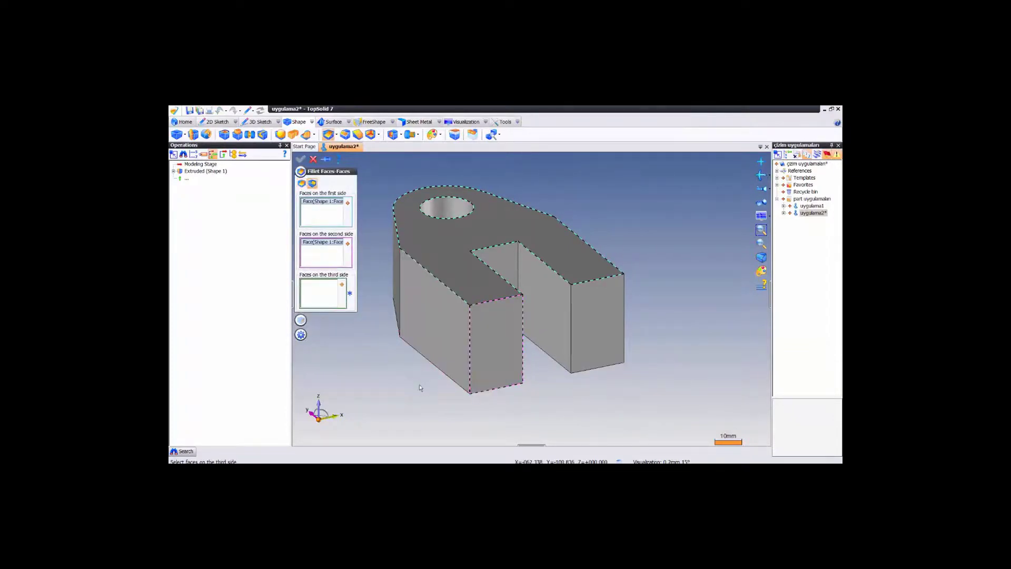
left_click(457, 370)
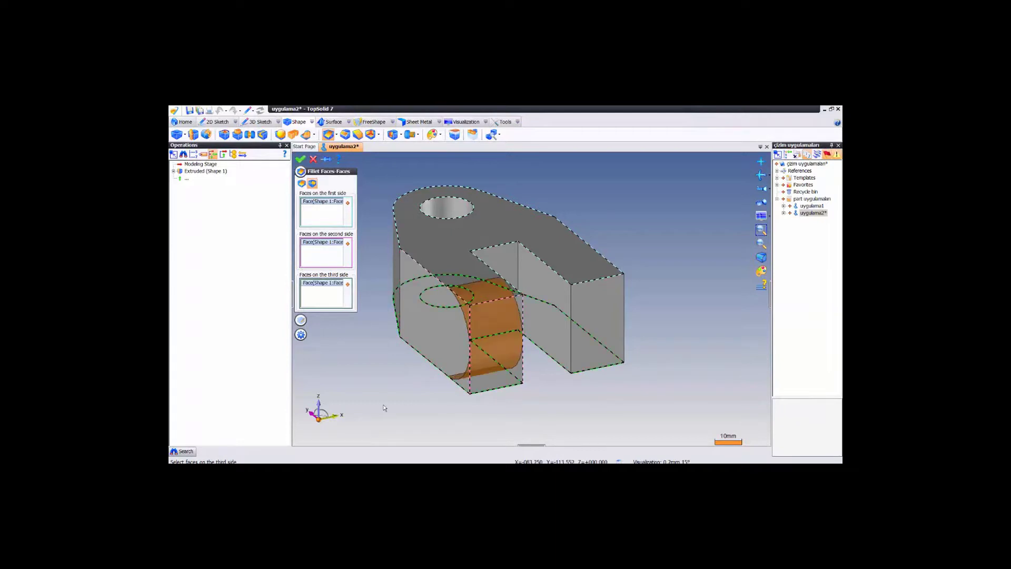
right_click(383, 403)
left_click(397, 403)
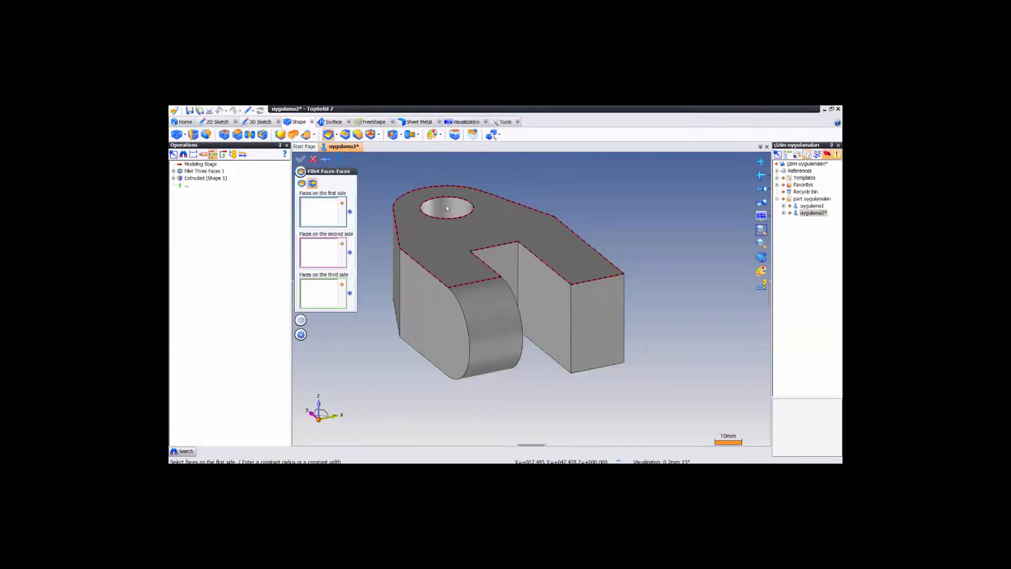
Apply the same three-face full-round fillet to the right prong end.
left_click(516, 226)
left_click(576, 303)
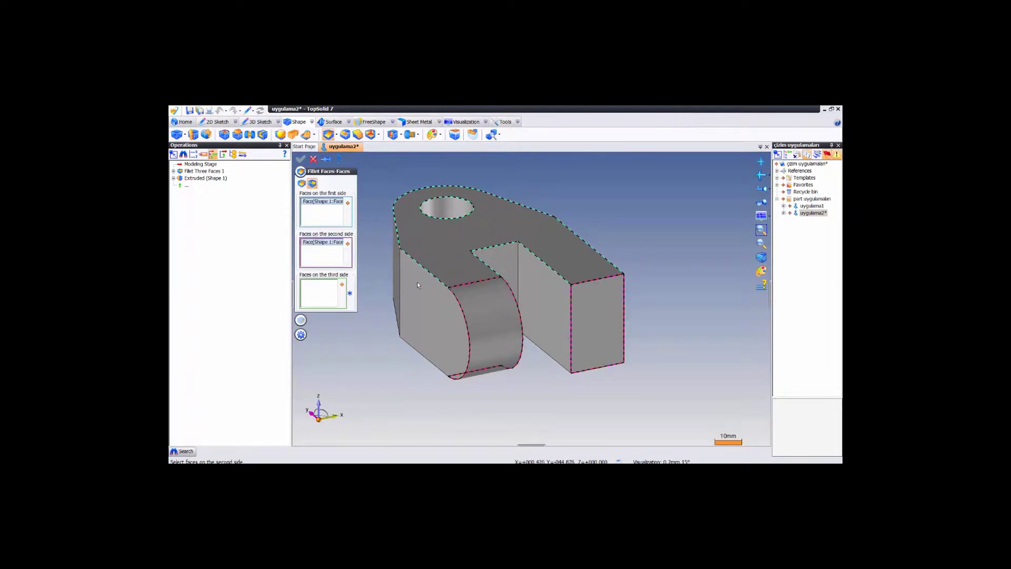
left_click(551, 345)
right_click(643, 235)
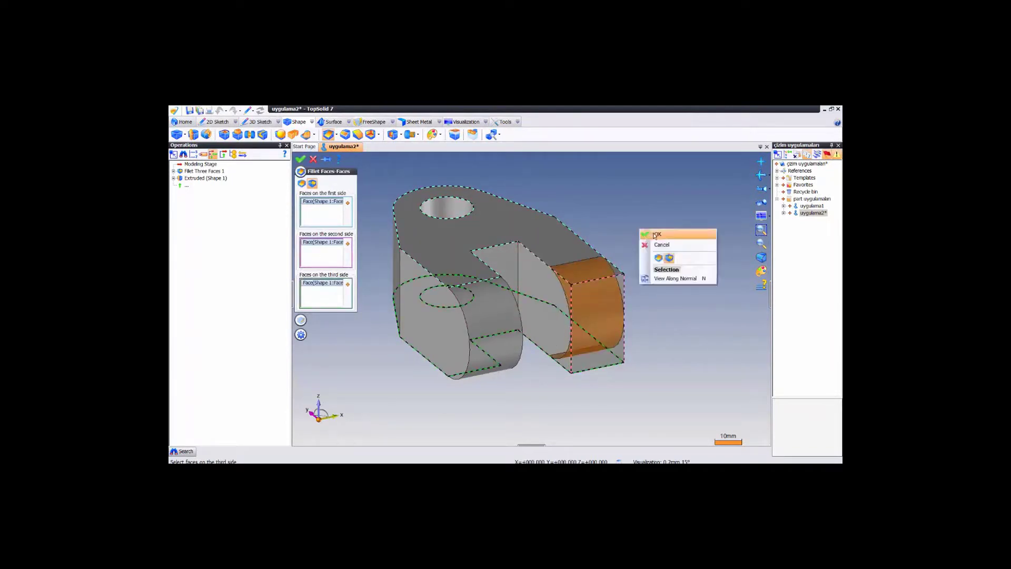
left_click(655, 255)
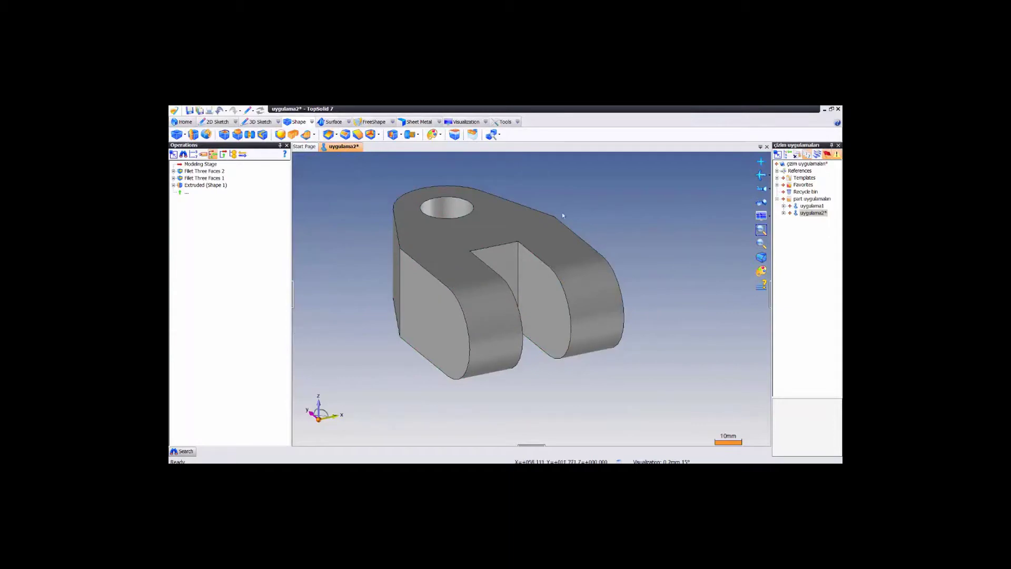
Drill a through-all hole of 20 mm diameter from the bracket's side face across both fork prongs.
right_click(447, 341)
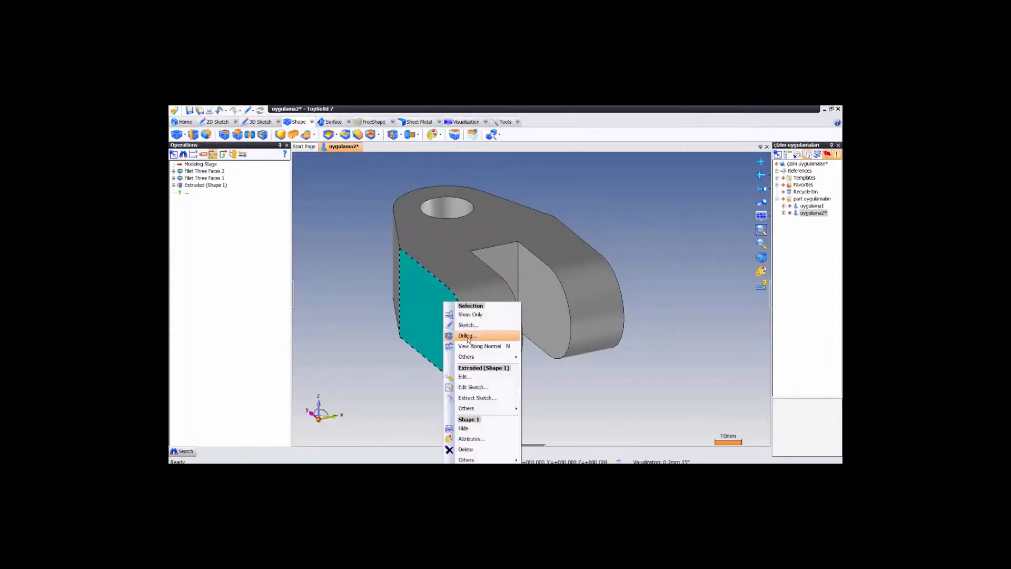
left_click(466, 335)
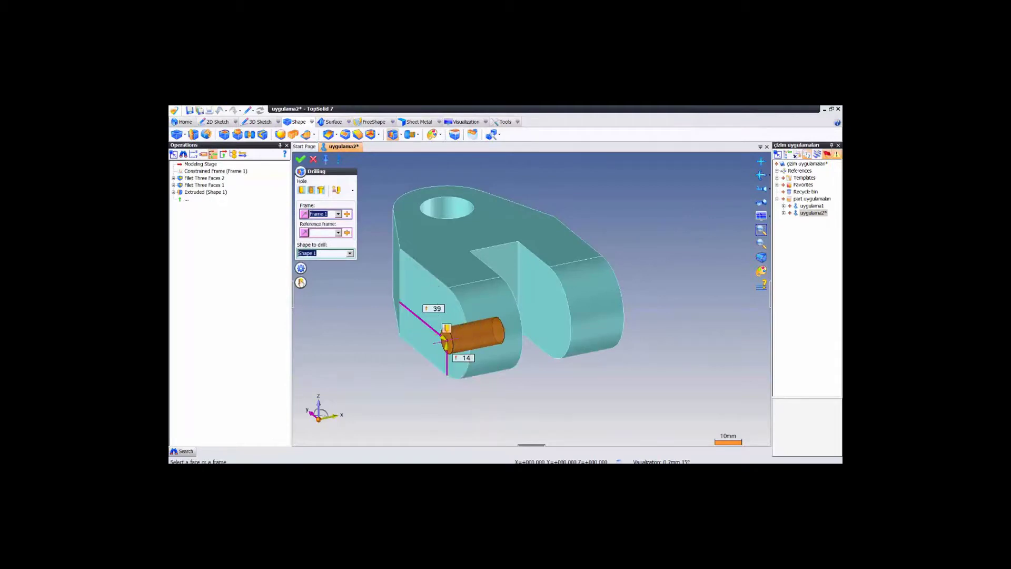
left_click(301, 282)
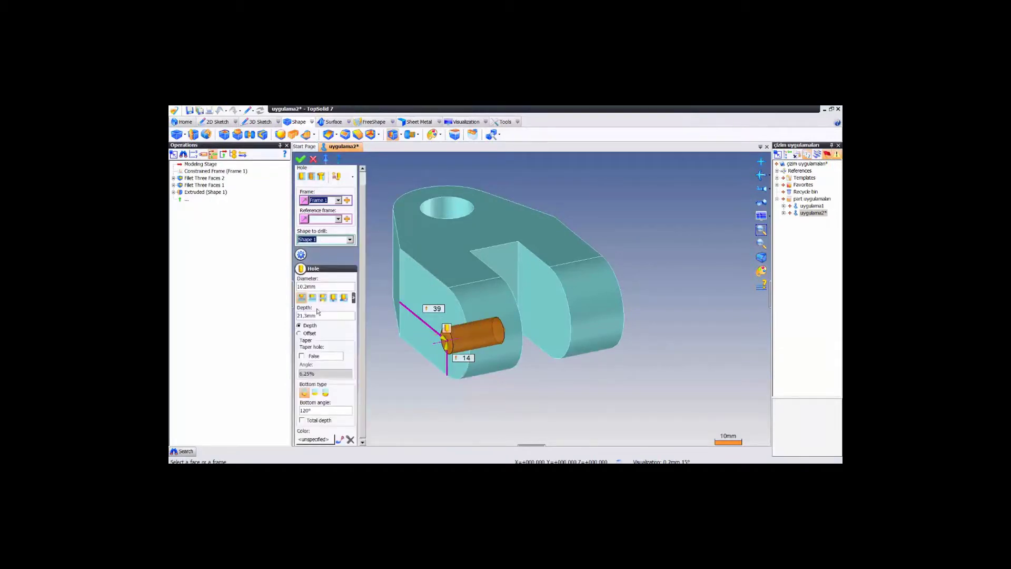
left_click(313, 298)
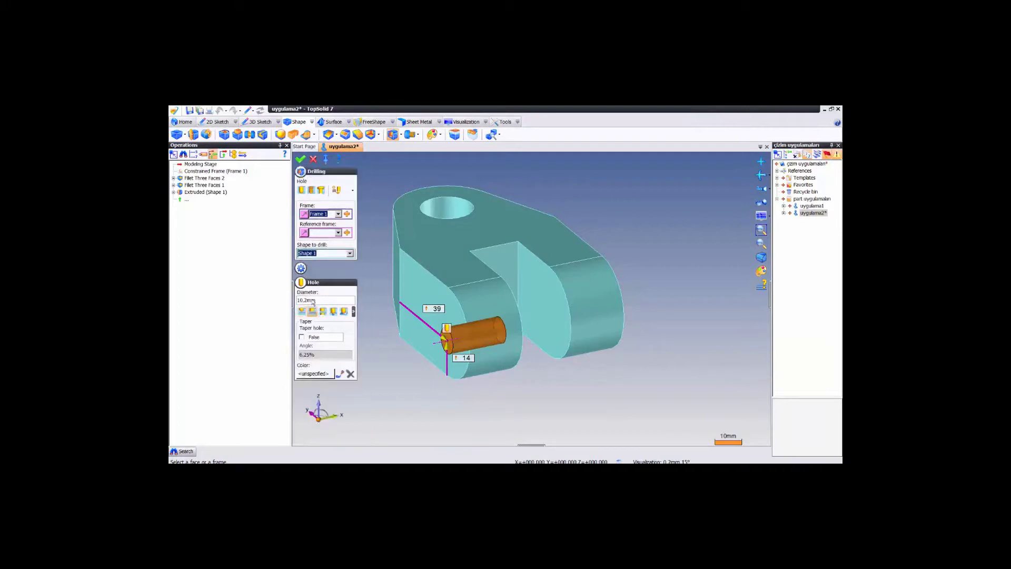
left_click(322, 311)
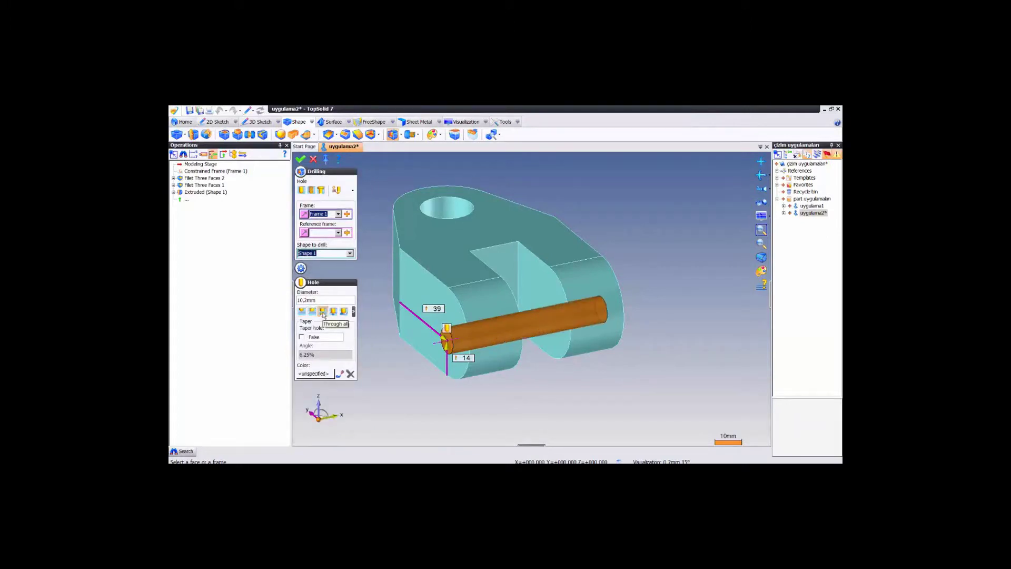
left_click(314, 300)
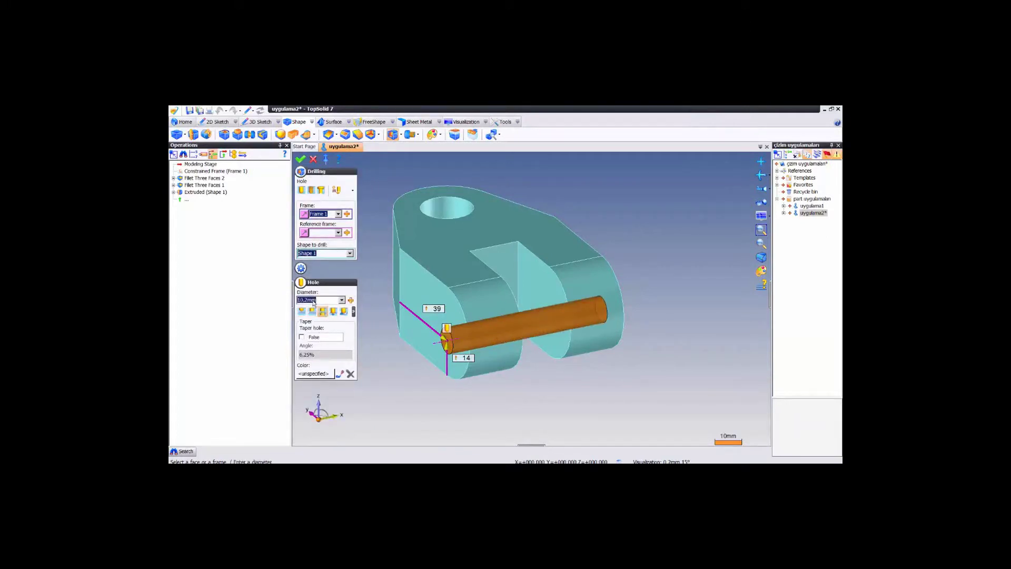
type("20")
key("Return")
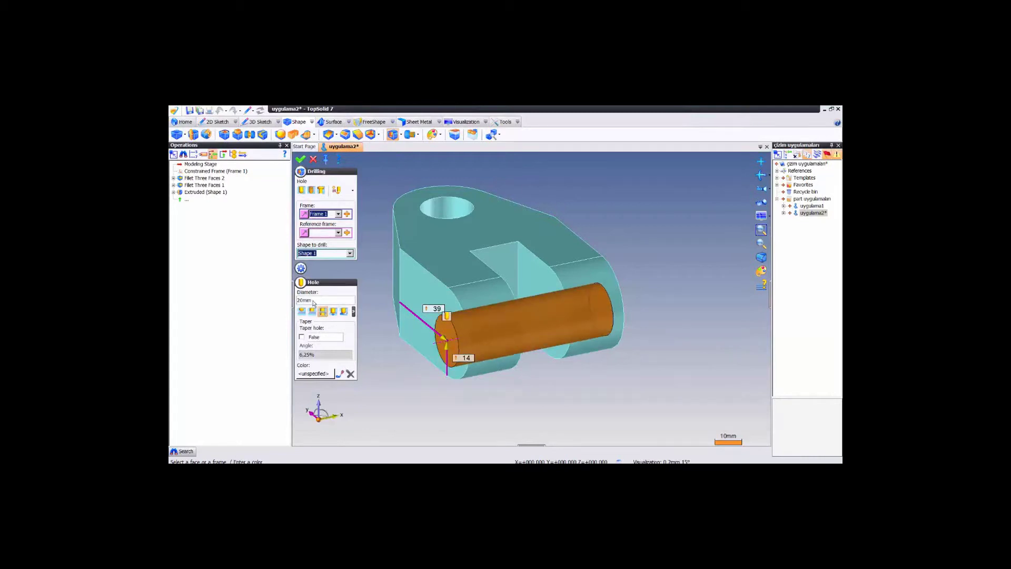
key("Return")
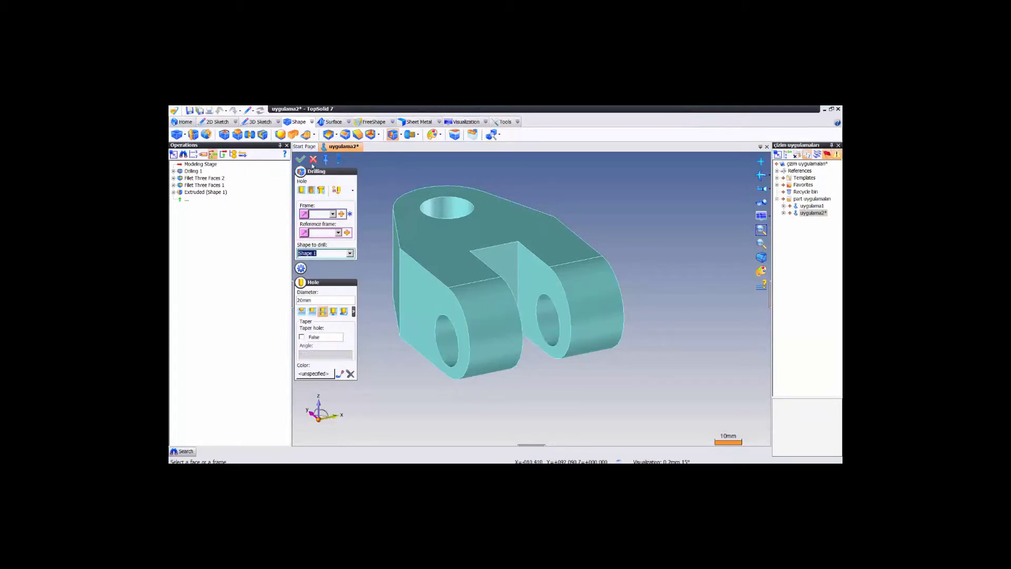
left_click(313, 159)
mouse_move(413, 260)
middle_mouse_down()
mouse_move(462, 332)
mouse_move(529, 335)
middle_mouse_up()
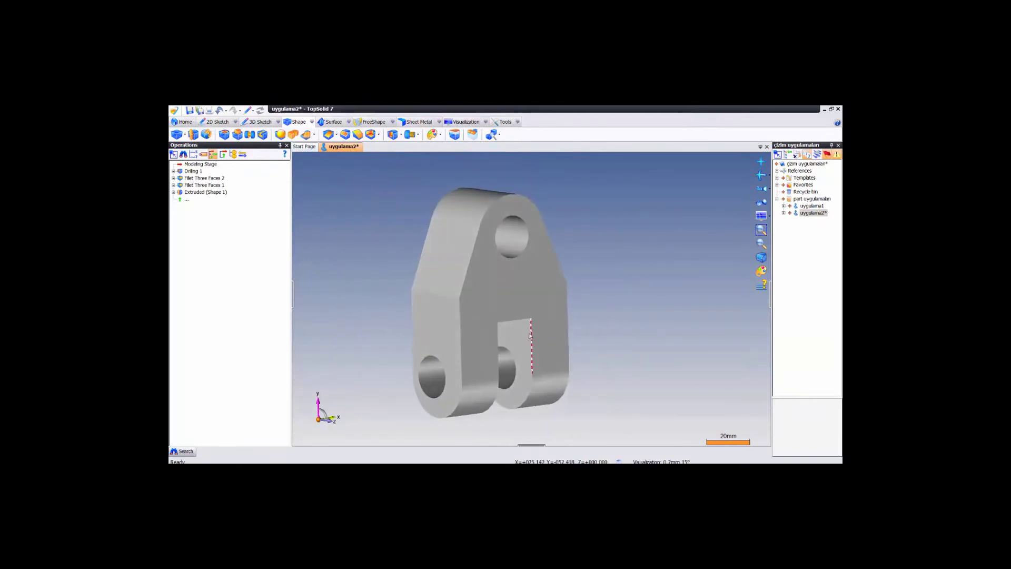